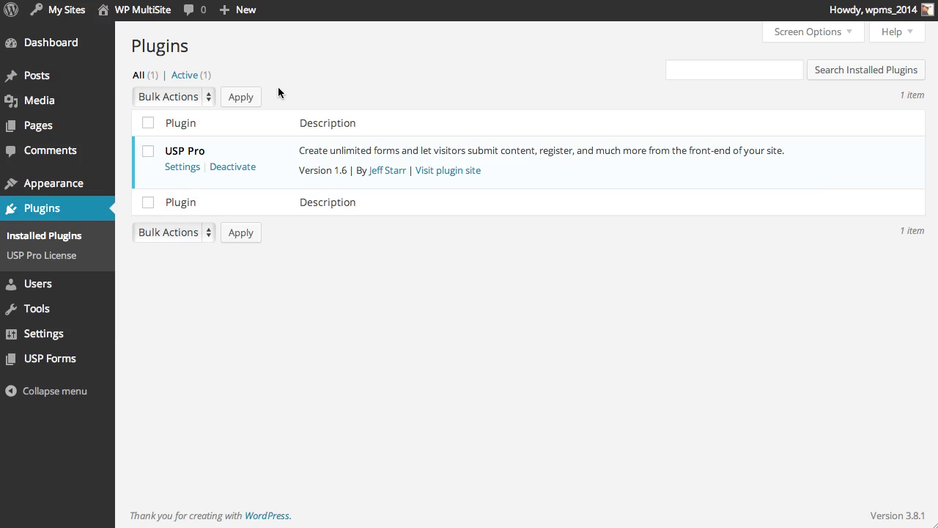
Step: Open Example Form from the list of USP forms for editing and shorten its content editor
mouse_move(58, 8)
mouse_move(75, 71)
left_click(48, 365)
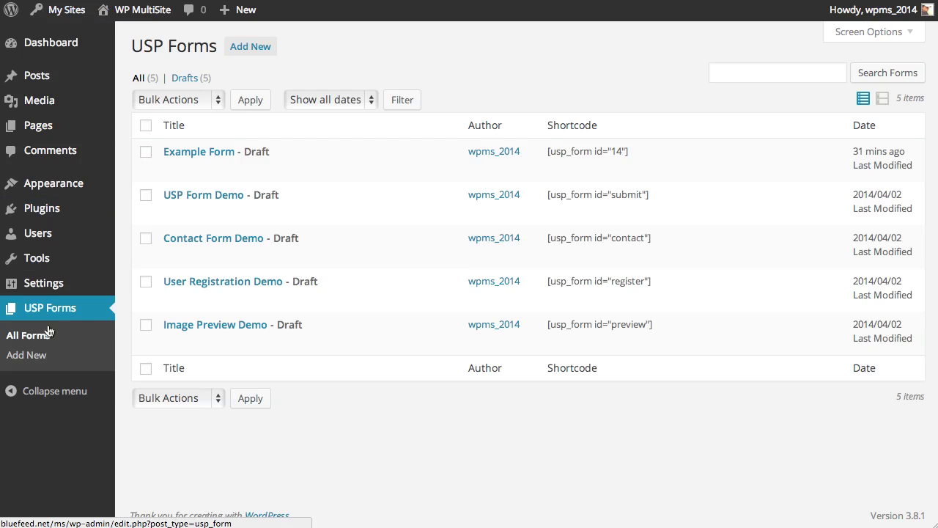
left_click(223, 157)
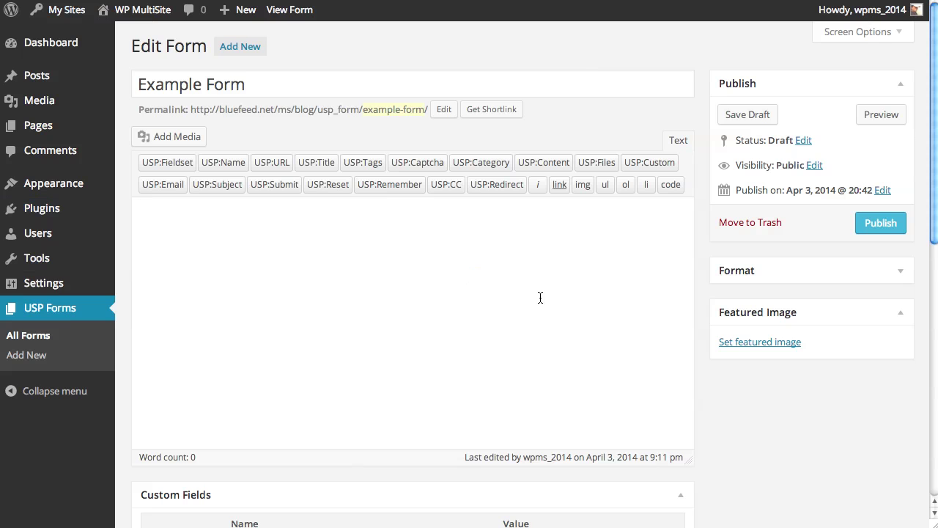
left_click_drag(686, 457, 686, 338)
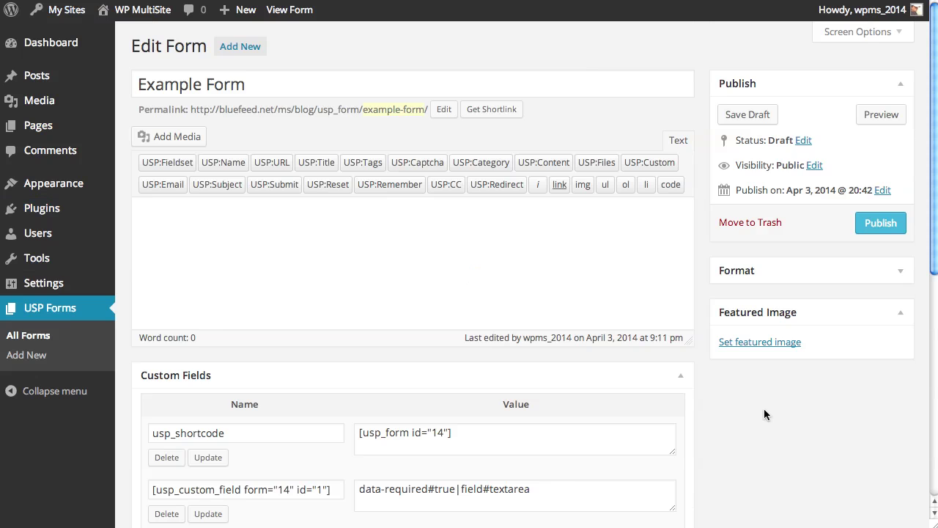
Step: Examine the names and values of the three usp_custom_field entries in the form's custom fields, including their required and textarea attributes
scroll(764, 411, "down", 5)
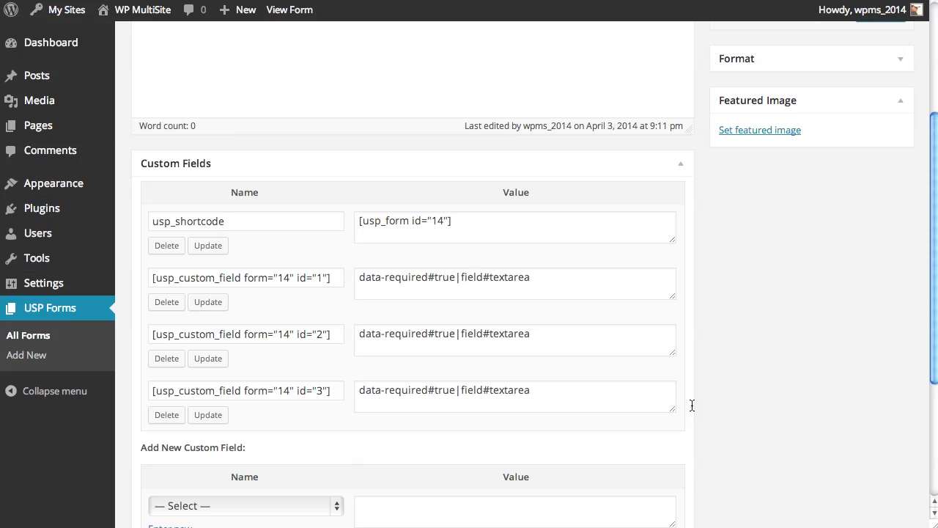
triple_click(335, 277)
left_click_drag(334, 335, 147, 338)
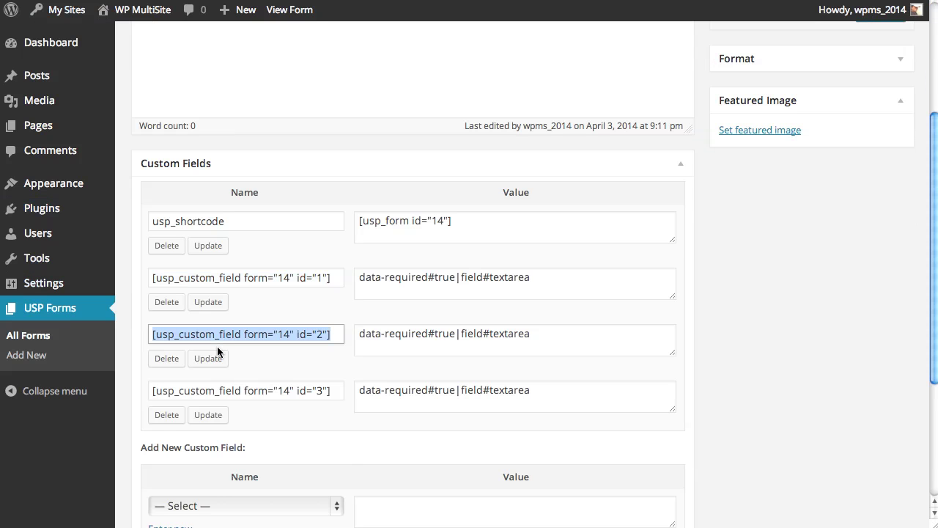
triple_click(162, 385)
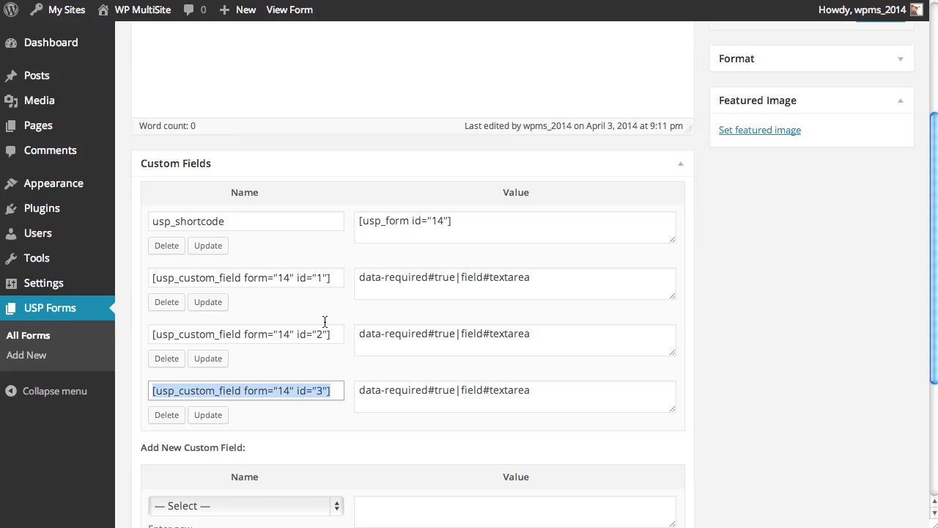
left_click_drag(531, 277, 360, 279)
left_click(456, 279)
left_click(526, 278)
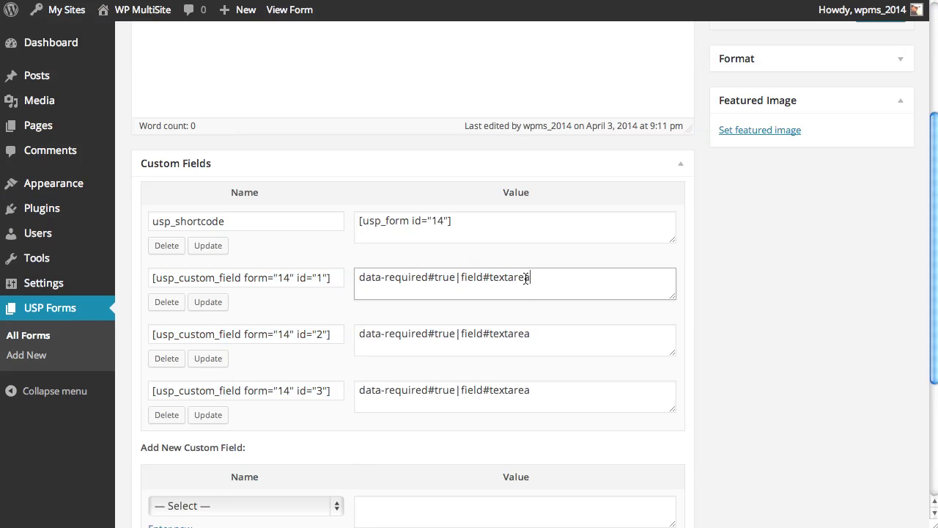
left_click_drag(527, 279, 359, 282)
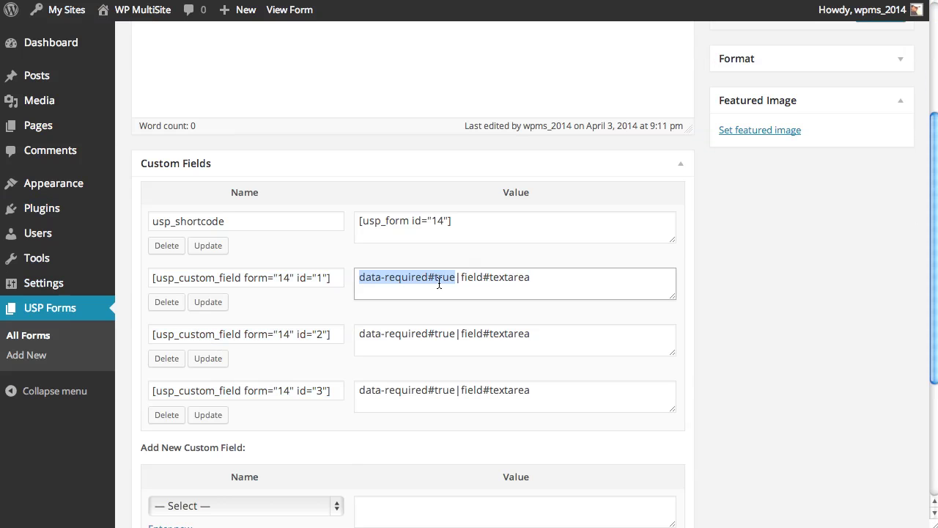
left_click(511, 284)
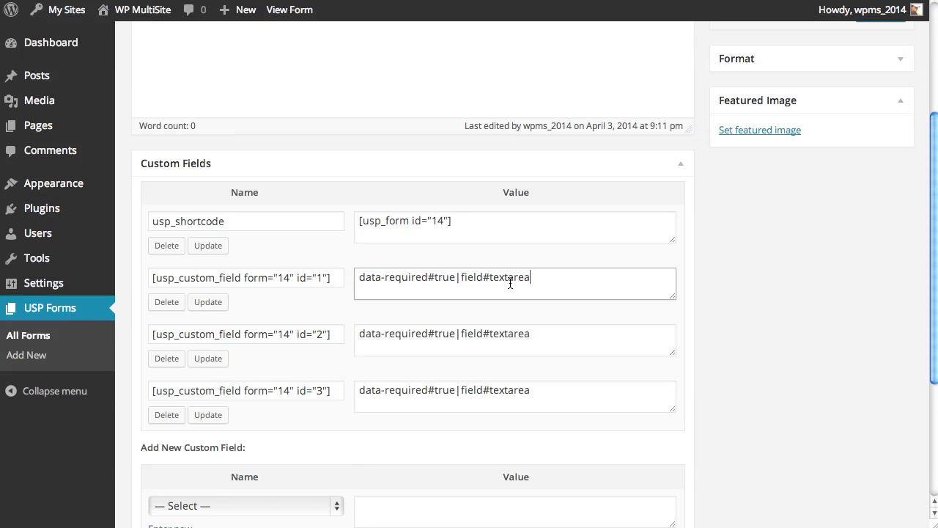
left_click_drag(510, 284, 460, 280)
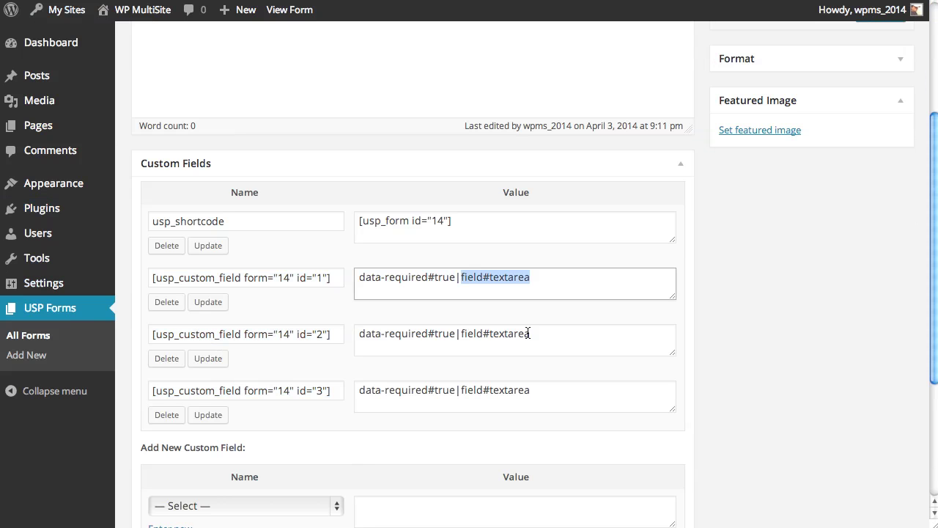
left_click_drag(529, 333, 364, 338)
left_click_drag(529, 390, 373, 386)
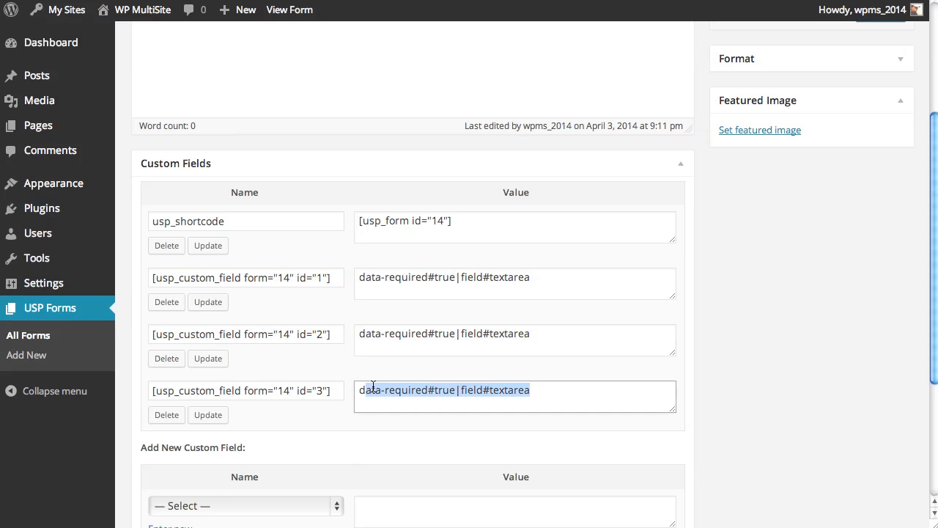
left_click(577, 339)
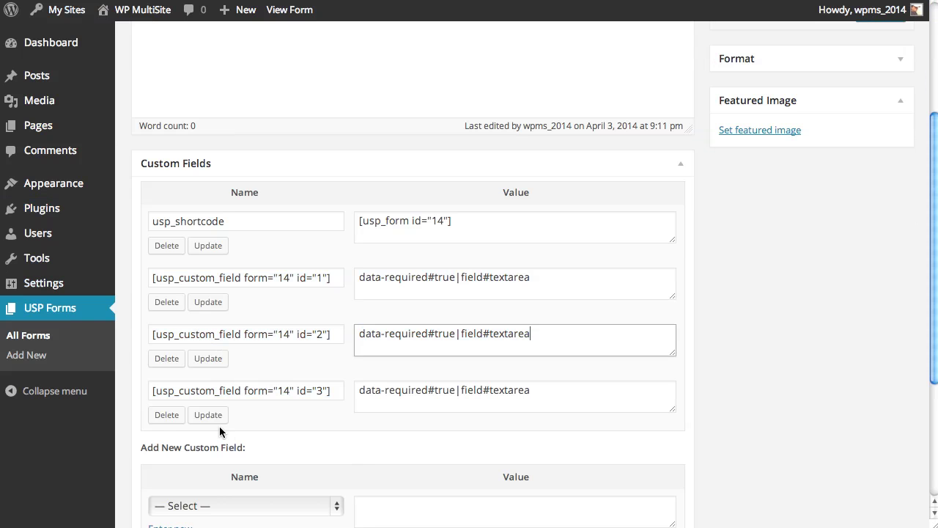
Step: Update the form's three usp_custom_field entries, with ids 3, 2 and 1
left_click(193, 417)
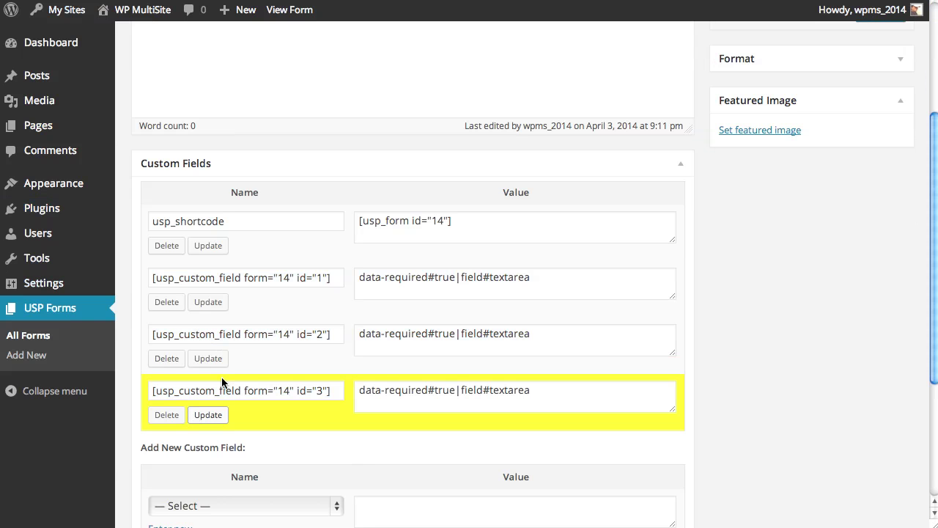
left_click(221, 359)
left_click(209, 304)
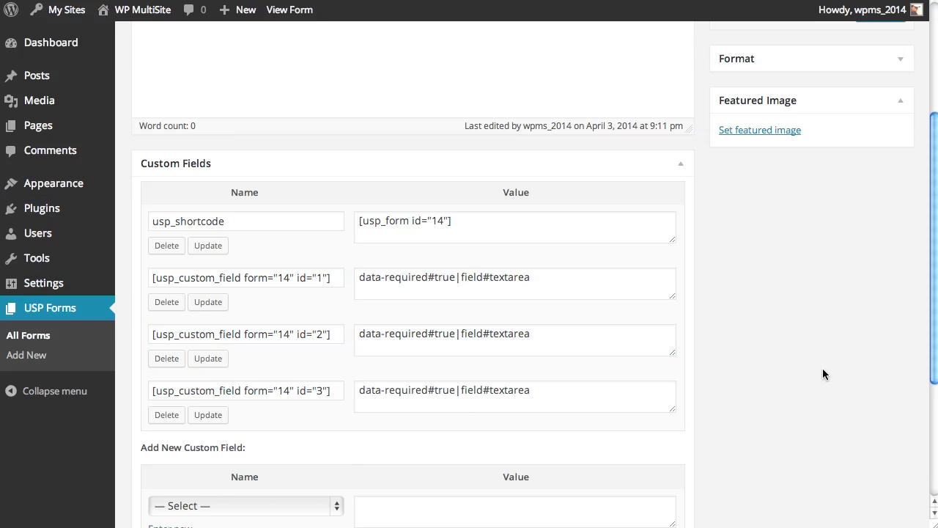
Step: Enlarge the content editor and insert the usp_name, usp_title and usp_content shortcodes with empty attributes on separate lines
scroll(822, 368, "up", 3)
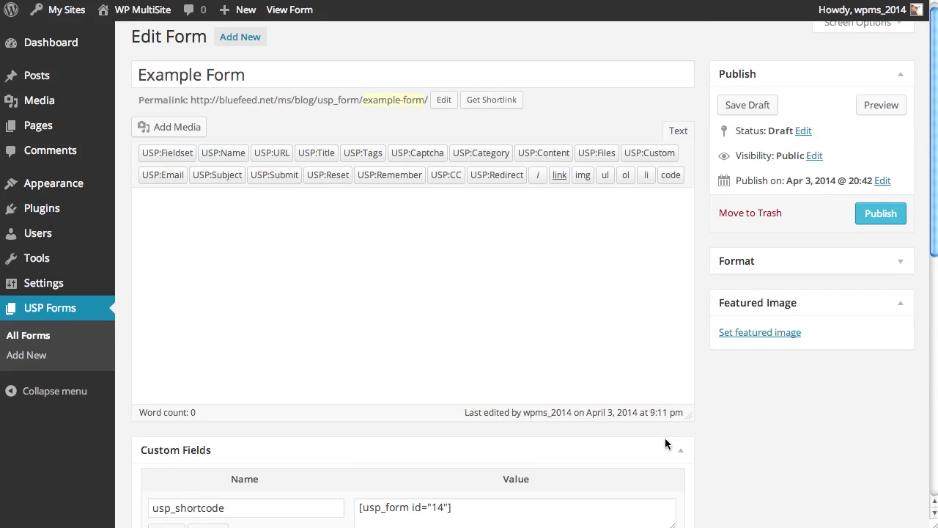
left_click_drag(688, 415, 688, 474)
scroll(626, 279, "up", 1)
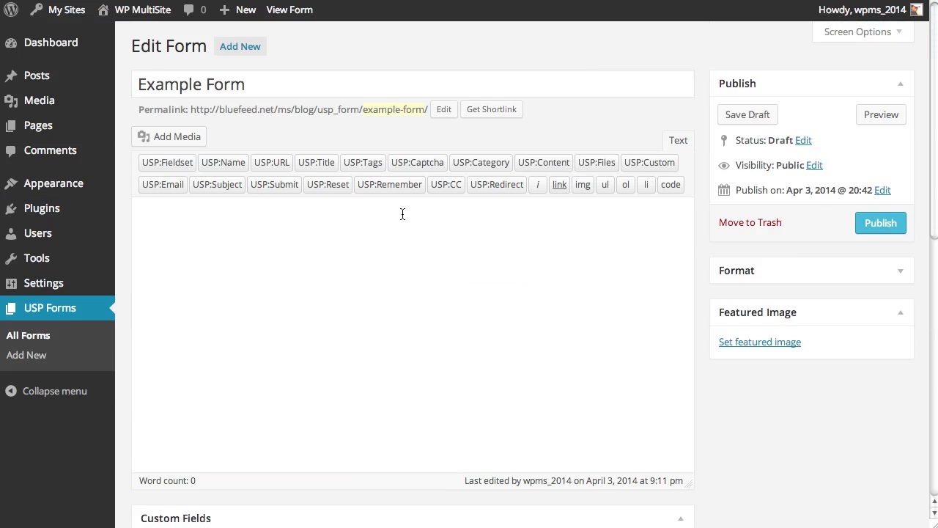
type("[usp_name class=\"\" placeholder=\"\" label=\"\" required=\"\" max=\"\"] [usp_title class=\"\" placeholder=\"\" label=\"\" required=\"\" max=\"\"] [usp_content class=\"\" placeholder=\"\" label=\"\" required=\"\" max=\"\" cols=\"\" rows=\"\" richtext=\"\"]")
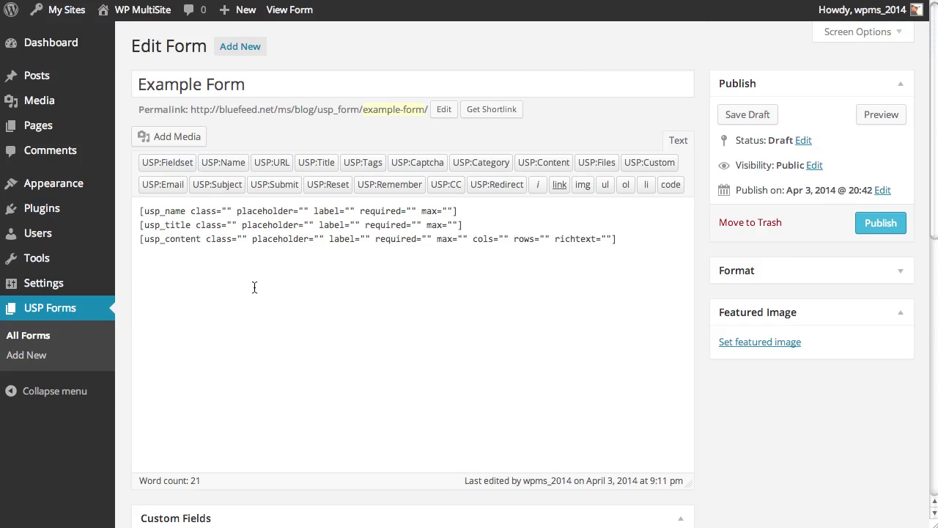
Step: Below the content shortcode, add an h3 "Step 1", a required usp-files[] file input and [usp_custom_field form="14" id="1"], and check it against its custom field
left_click(192, 285)
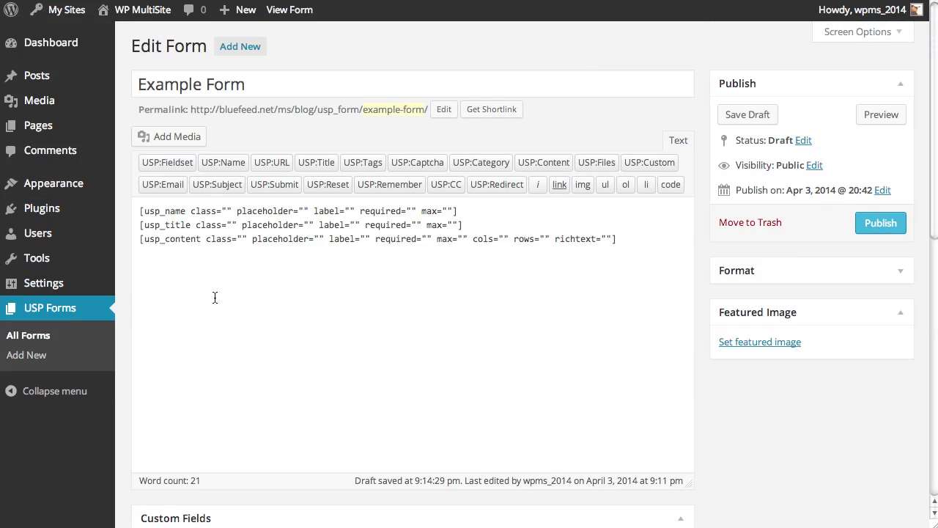
type("<h3>Step 1</h3>  <input name=\"usp-files[]\" type=\"file\" maxlength=\"255\" data-required=\"true\" placeholder=\"File(s)\" class=\"usp-input usp-input-files usp-clone\" />  [usp_custom_field form=\"14\" id=\"1\"]")
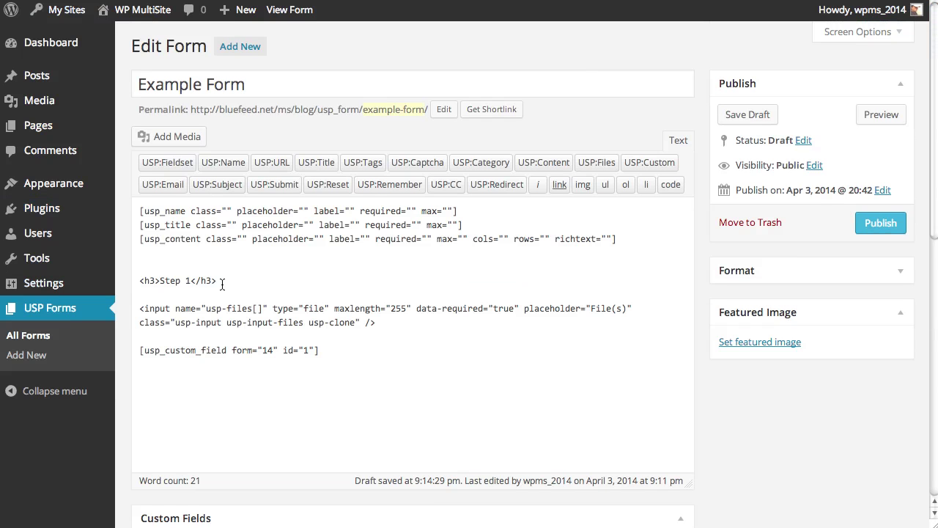
triple_click(222, 285)
left_click_drag(375, 323, 139, 309)
left_click_drag(320, 352, 138, 355)
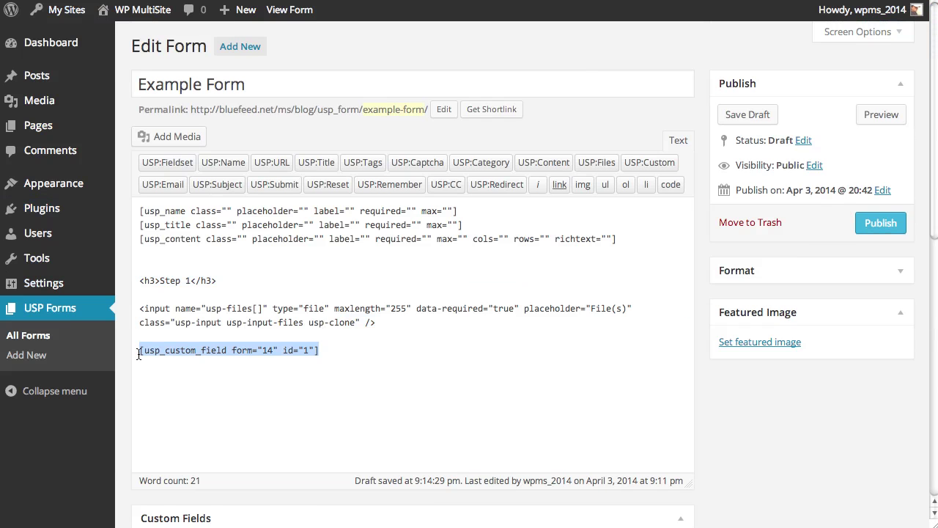
scroll(735, 409, "down", 5)
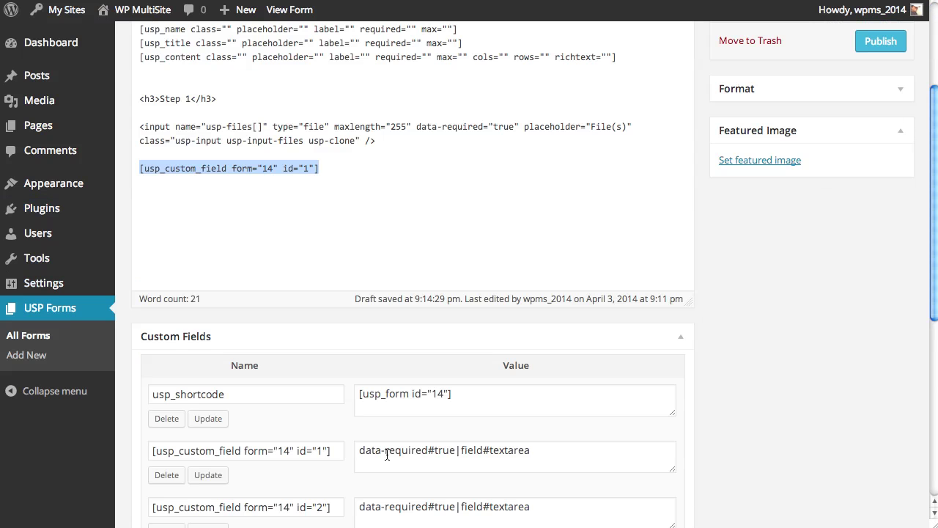
left_click_drag(334, 451, 144, 452)
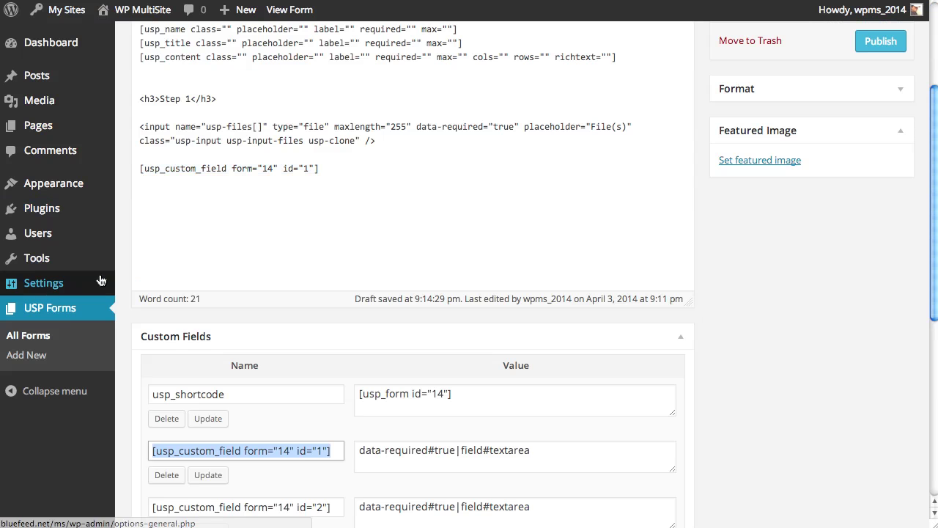
Step: Add an h3 "Step 2" block with the same file input and [usp_custom_field form="14" id="2"], and compare its id with the matching custom field
left_click(265, 218)
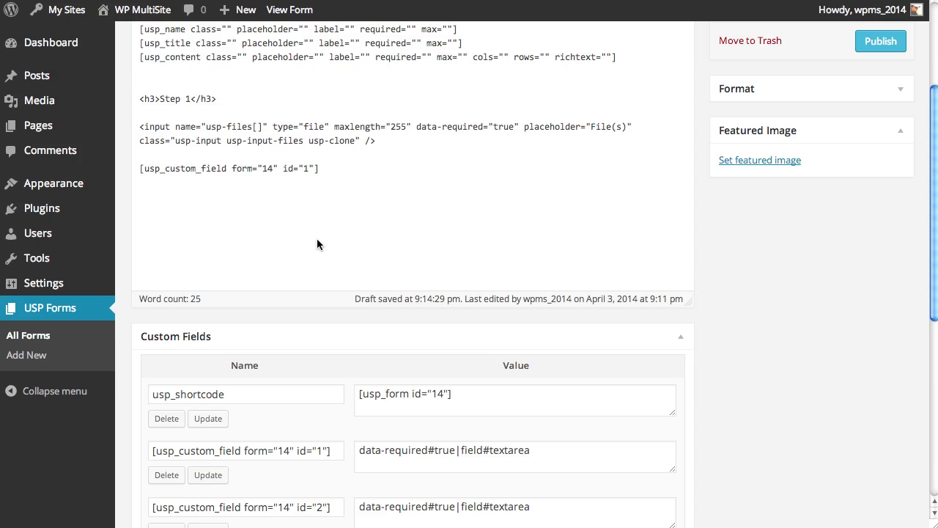
type("<h3>Step 2</h3>  <input name=\"usp-files[]\" type=\"file\" maxlength=\"255\" data-required=\"true\" placeholder=\"File(s)\" class=\"usp-input usp-input-files usp-clone\" />  [usp_custom_field form=\"14\" id=\"2\"]")
scroll(388, 159, "down", 3)
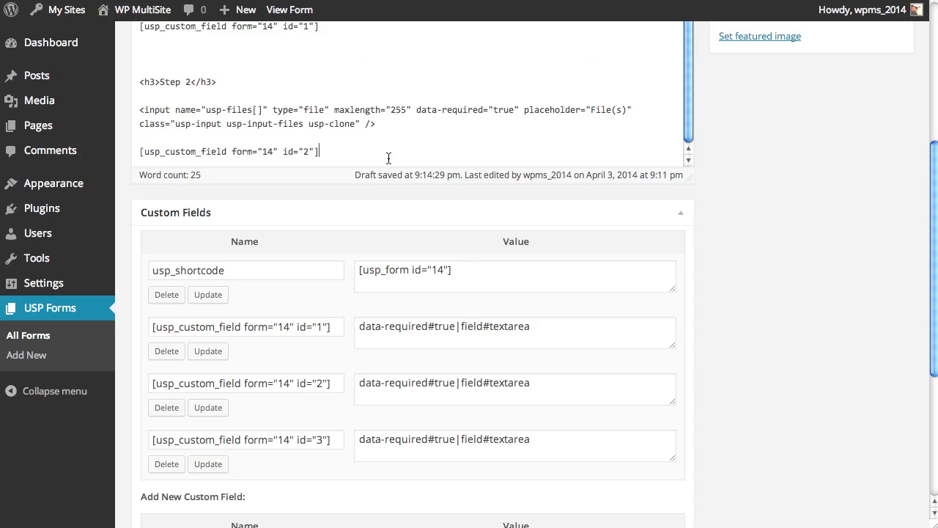
key("Return")
key("Return")
key("Return")
scroll(825, 328, "up", 3)
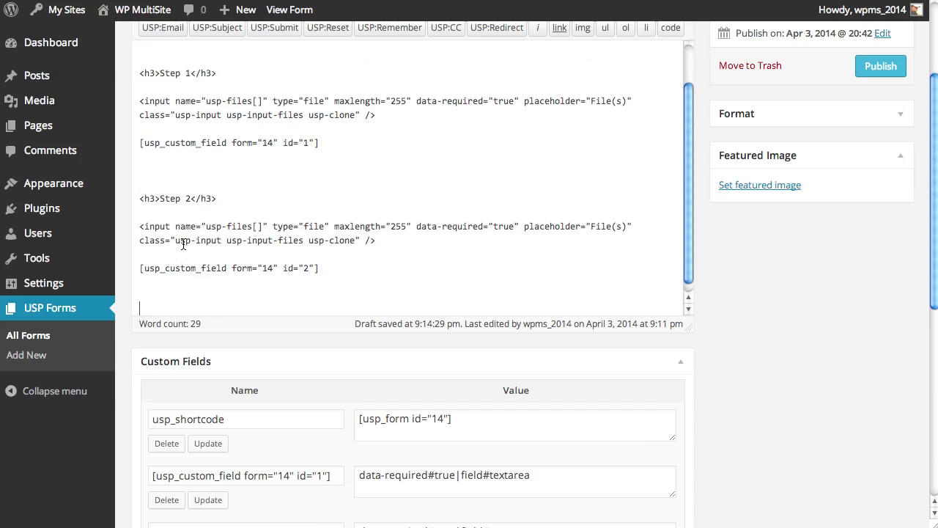
double_click(190, 199)
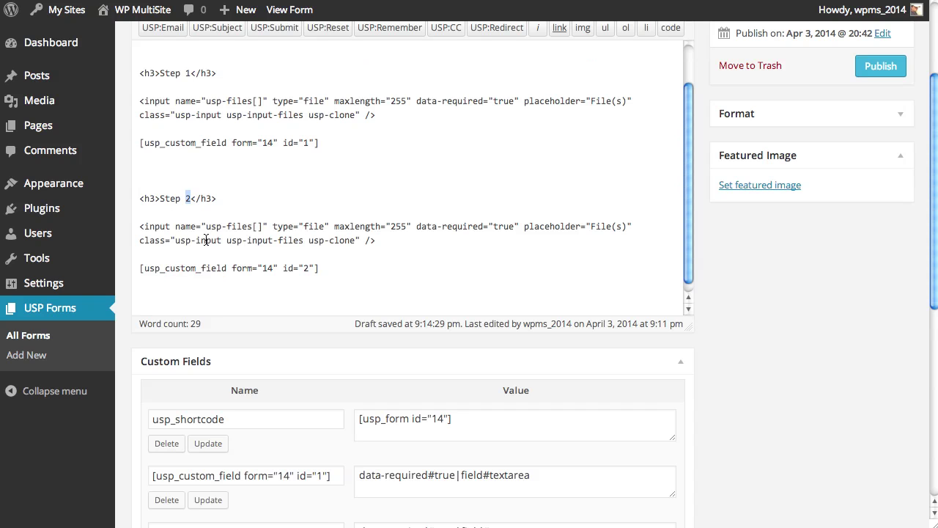
double_click(306, 269)
scroll(715, 407, "down", 2)
scroll(738, 414, "down", 1)
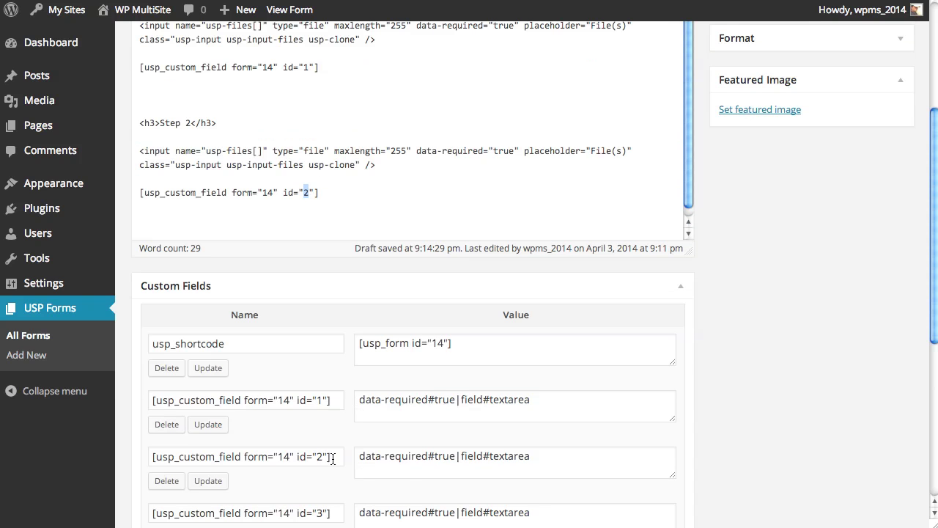
left_click_drag(333, 459, 336, 115)
Step: Add an h3 "Step 3" block below Step 2 with the same required file input and [usp_custom_field form="14" id="3"]
left_click(345, 210)
key("Return")
key("Return")
key("Return")
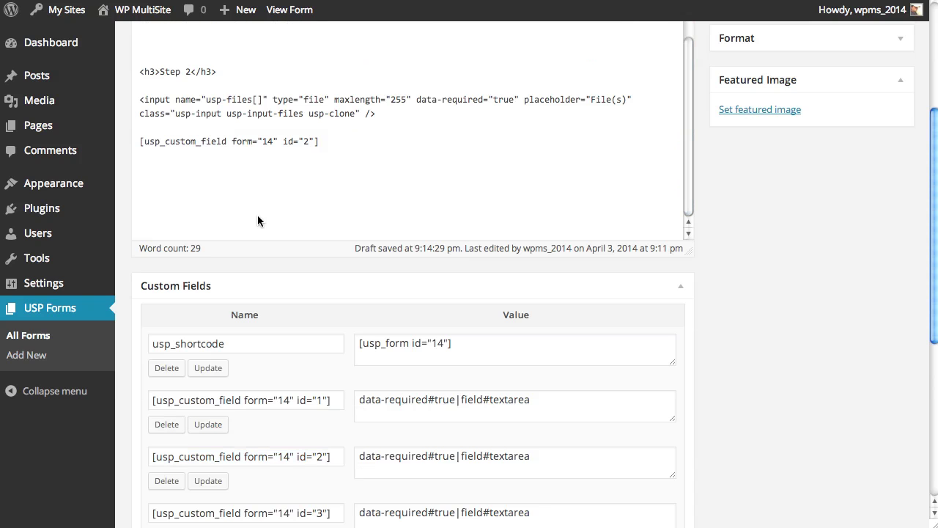
type("<h3>Step 3</h3>  <input name=\"usp-files[]\" type=\"file\" maxlength=\"255\" data-required=\"true\" placeholder=\"File(s)\" class=\"usp-input usp-input-files usp-clone\" />  [usp_custom_field form=\"14\" id=\"3\"]")
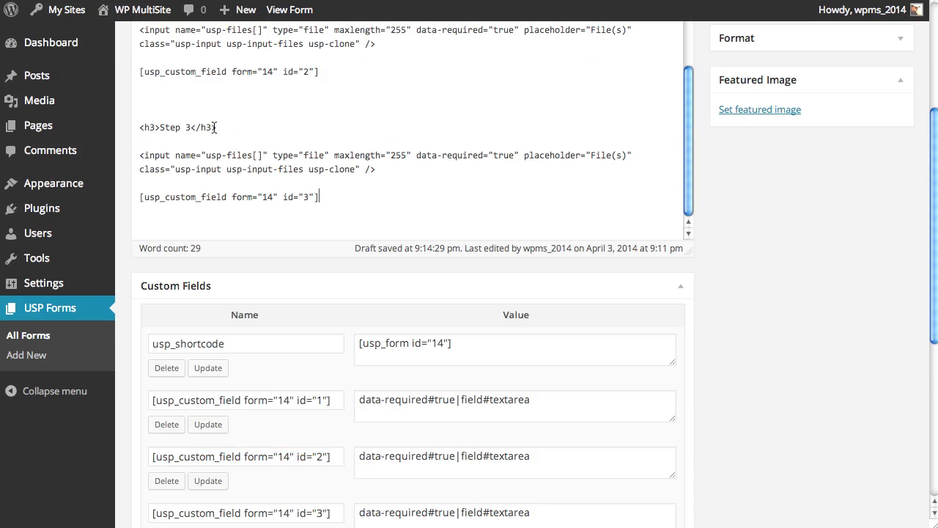
Step: Compare the Step 3 heading and its shortcode id with the matching id="3" custom field and its textarea value
double_click(188, 127)
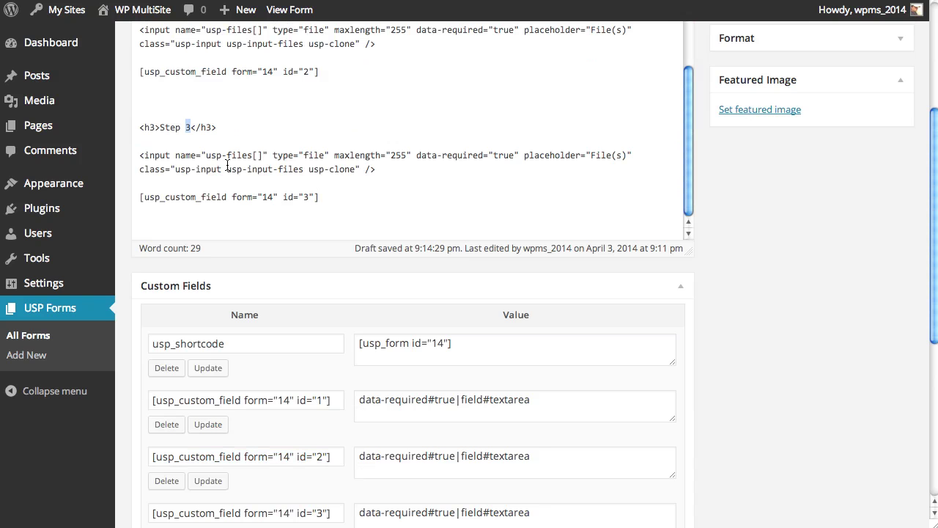
double_click(306, 197)
scroll(749, 422, "down", 1)
double_click(323, 493)
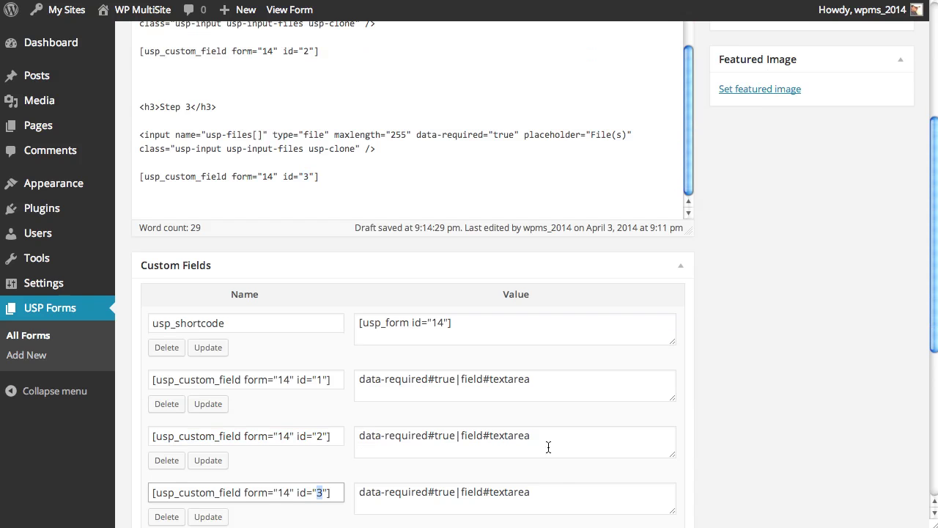
left_click(562, 496)
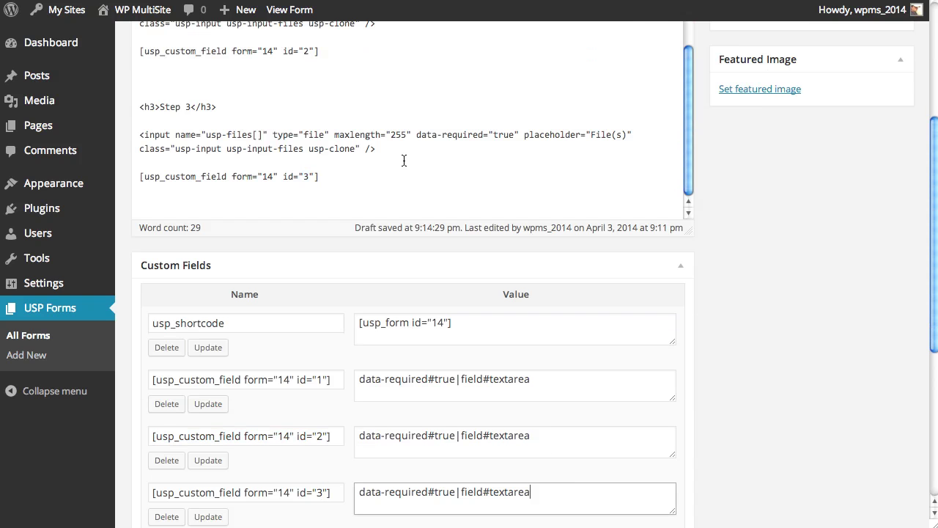
Step: Compare the file input markup across Steps 3, 2 and 1, and check the id in Step 1's custom field shortcode
left_click(225, 142)
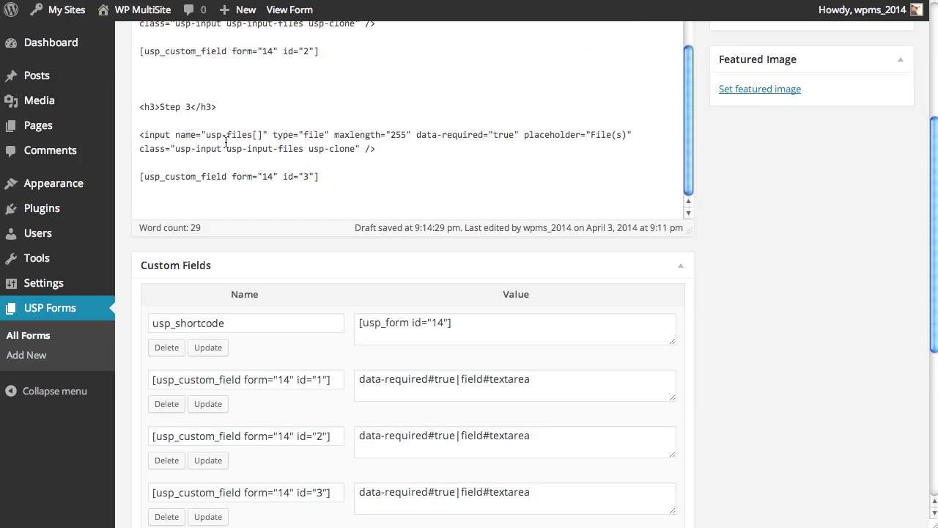
triple_click(393, 149)
scroll(425, 206, "up", 3)
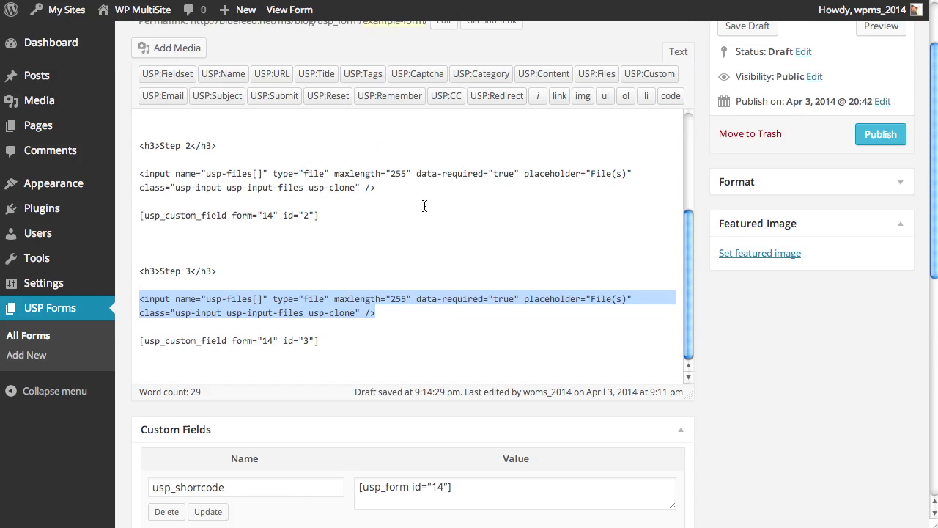
left_click_drag(388, 189, 102, 180)
scroll(539, 282, "up", 2)
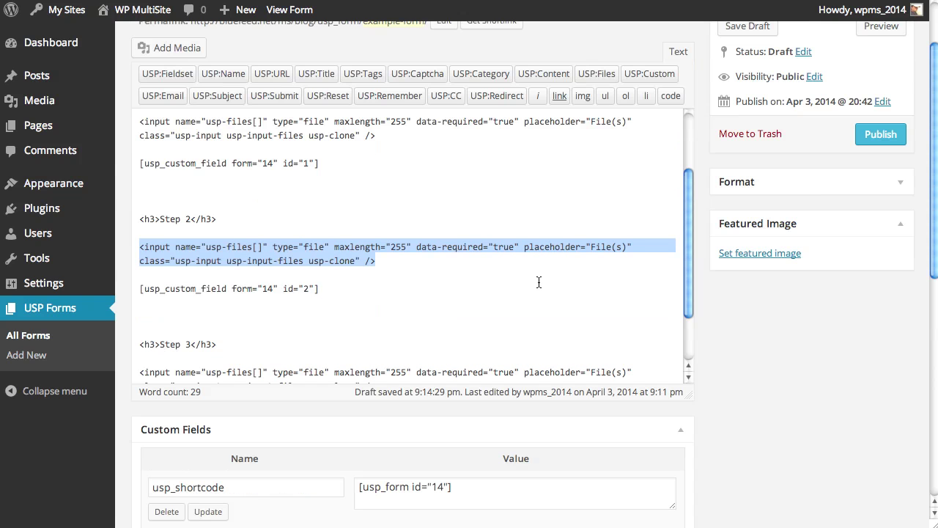
scroll(539, 282, "up", 2)
triple_click(398, 197)
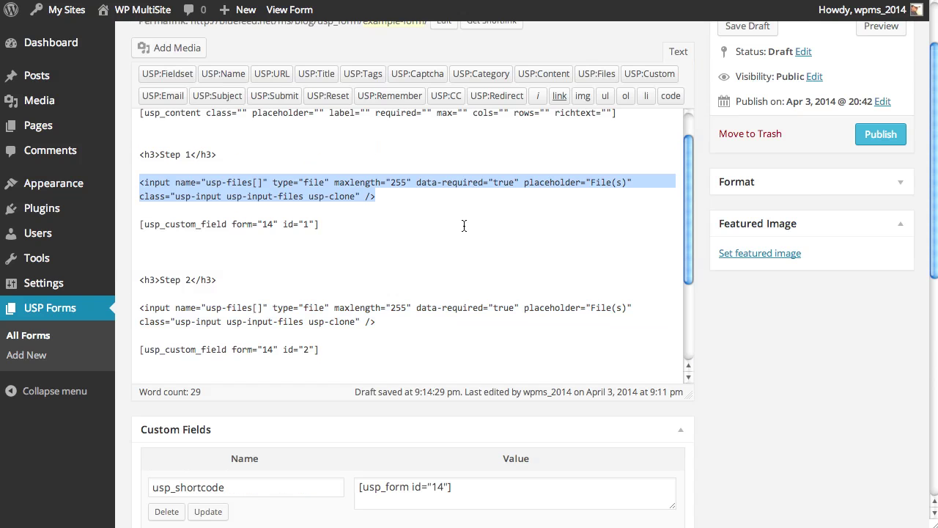
left_click(330, 238)
double_click(306, 224)
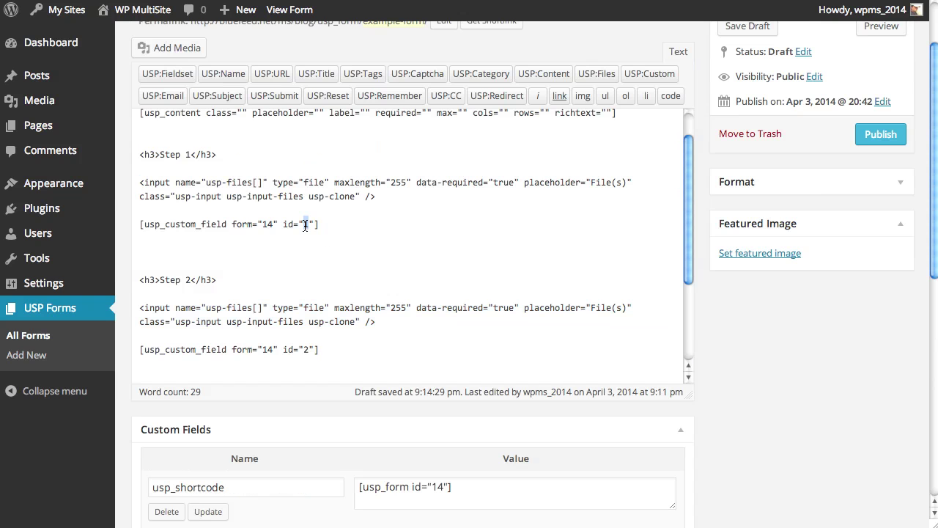
left_click(363, 240)
left_click(338, 212)
Step: Review the form content from the Step 1 block through the Step 3 block
scroll(368, 245, "down", 3)
scroll(383, 255, "down", 1)
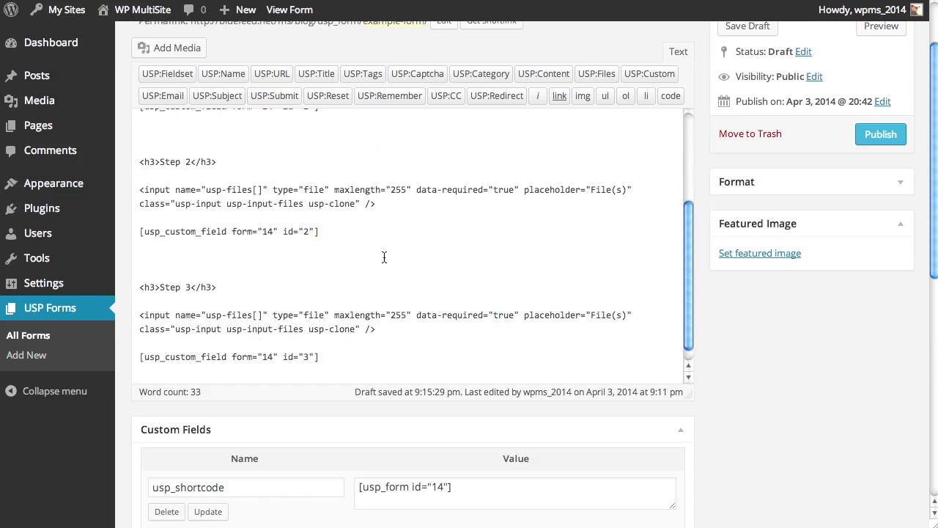
scroll(384, 257, "up", 3)
key("Down")
key("Down")
key("Down")
key("Down")
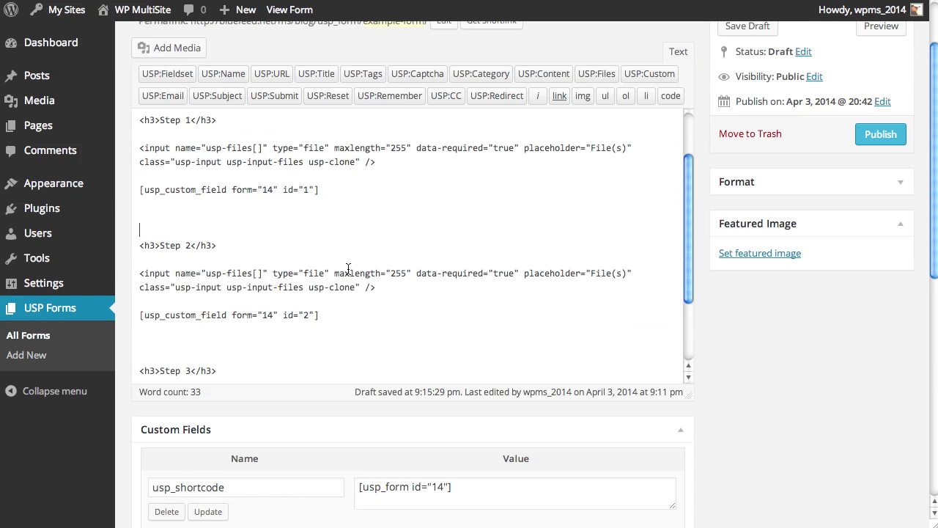
scroll(792, 255, "up", 3)
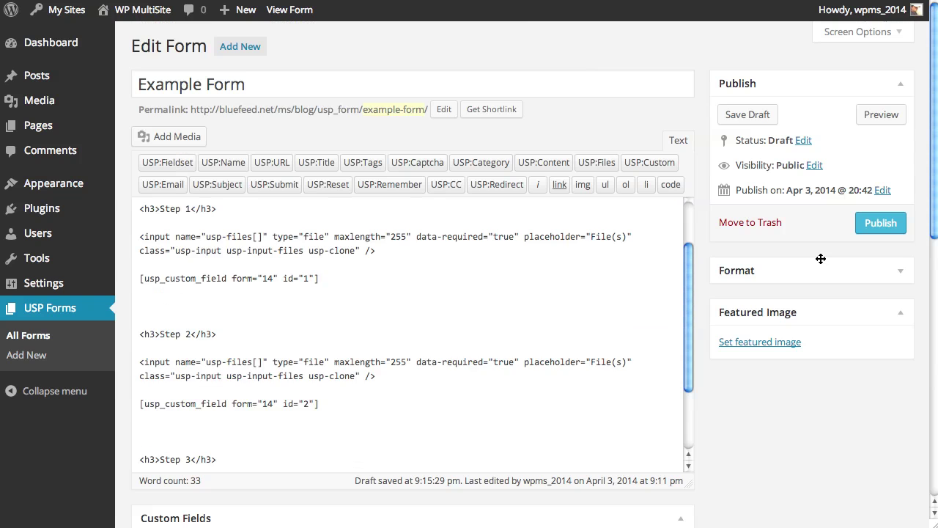
scroll(375, 291, "up", 2)
scroll(376, 291, "down", 3)
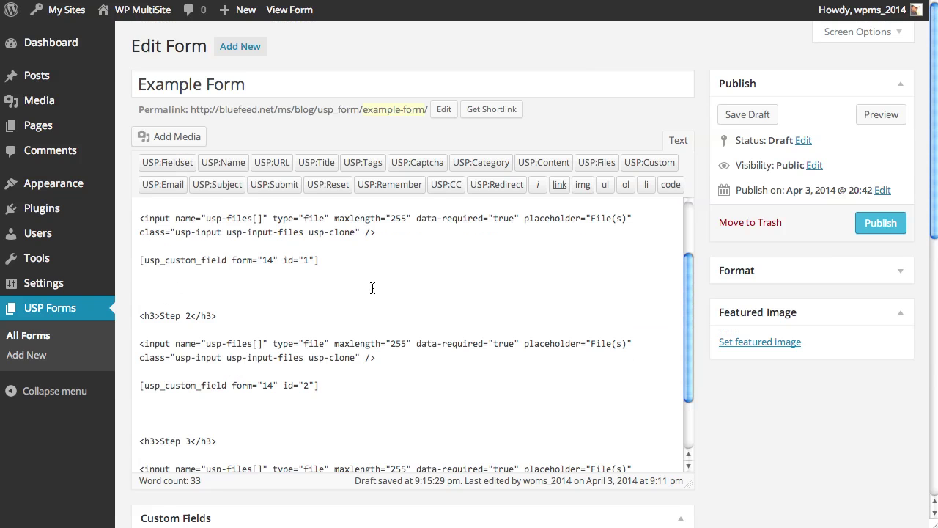
scroll(372, 288, "down", 4)
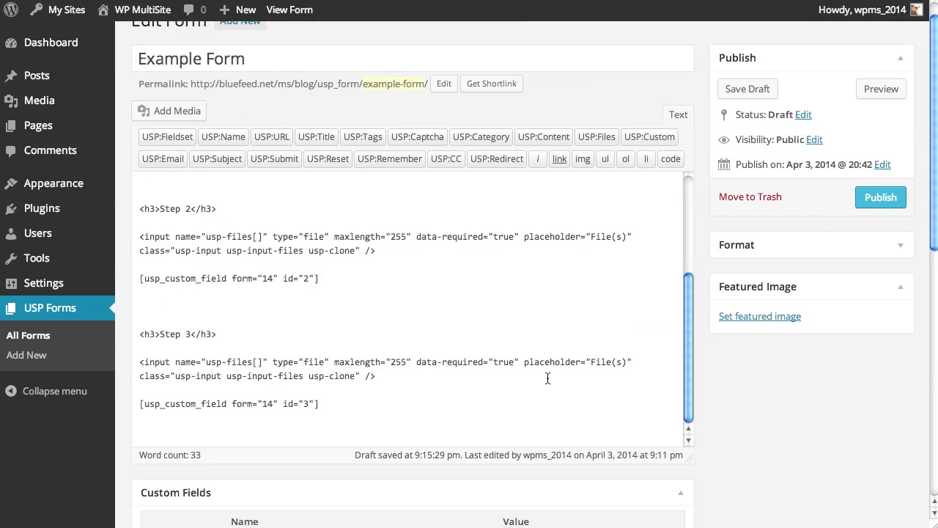
Step: Save the form as a draft and open its preview in a separate tab
scroll(547, 378, "up", 5)
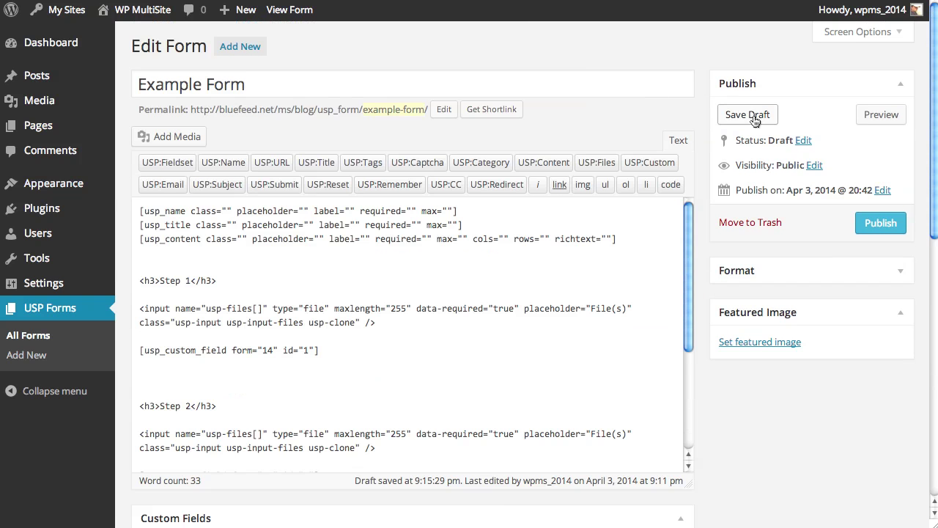
left_click(755, 121)
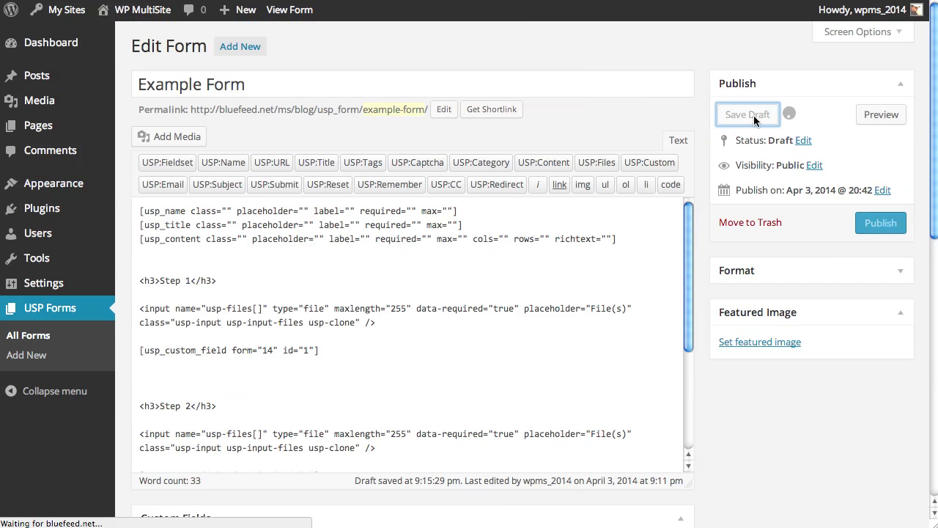
right_click(879, 157)
left_click(916, 165)
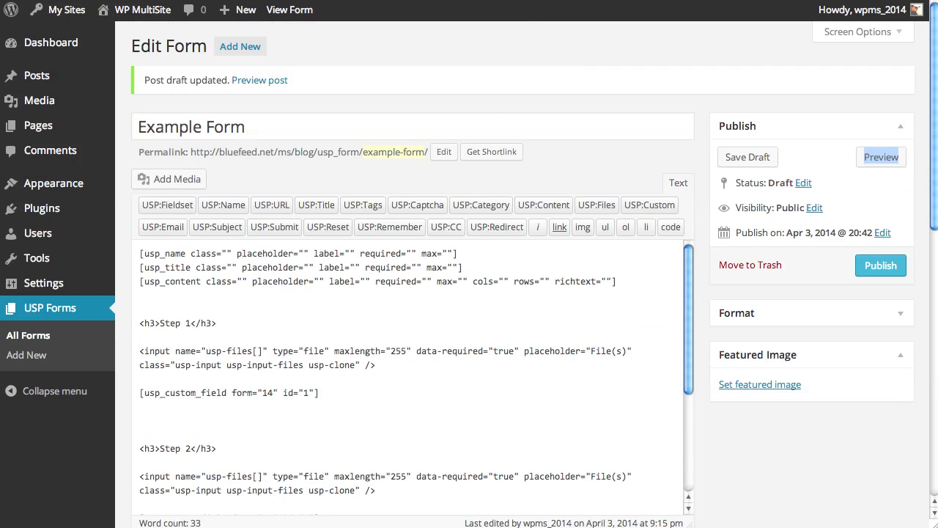
key("ctrl+Tab")
Step: Fill in the previewed form with the name "testuser", the post title "Example Title" and a Lorem ipsum paragraph as post content
left_click_drag(444, 211, 344, 205)
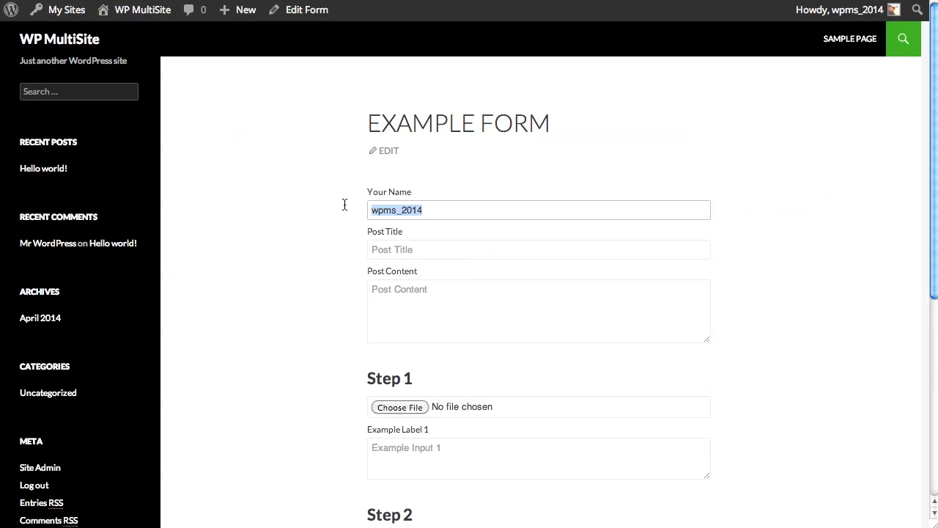
type("te")
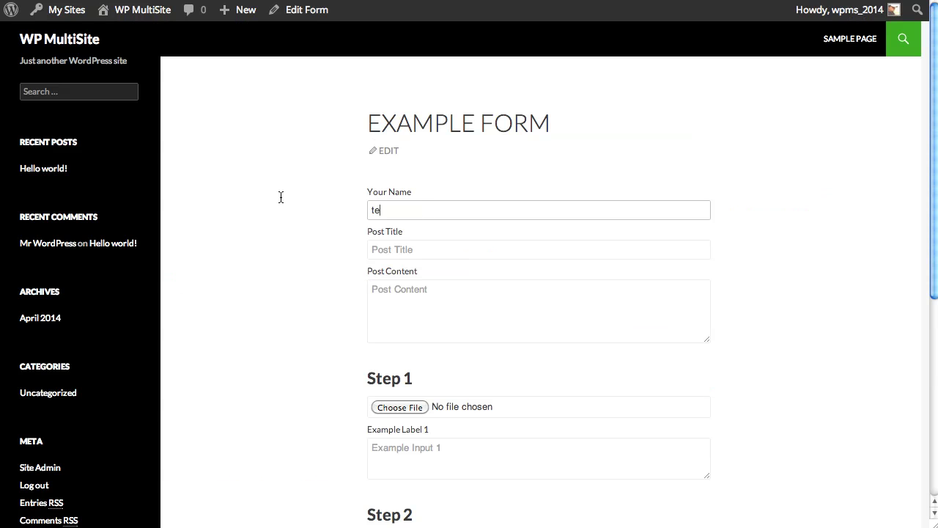
type("stuser")
left_click(403, 249)
type("Example Title")
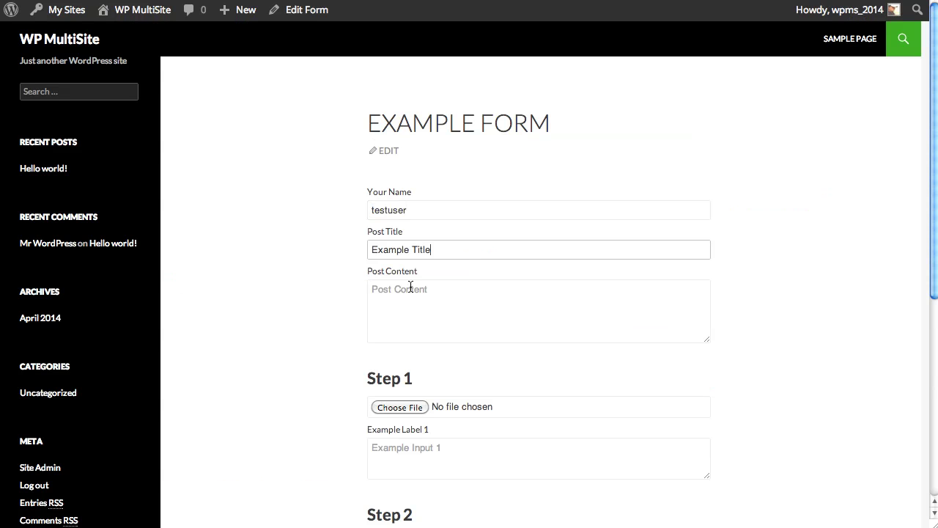
left_click(420, 307)
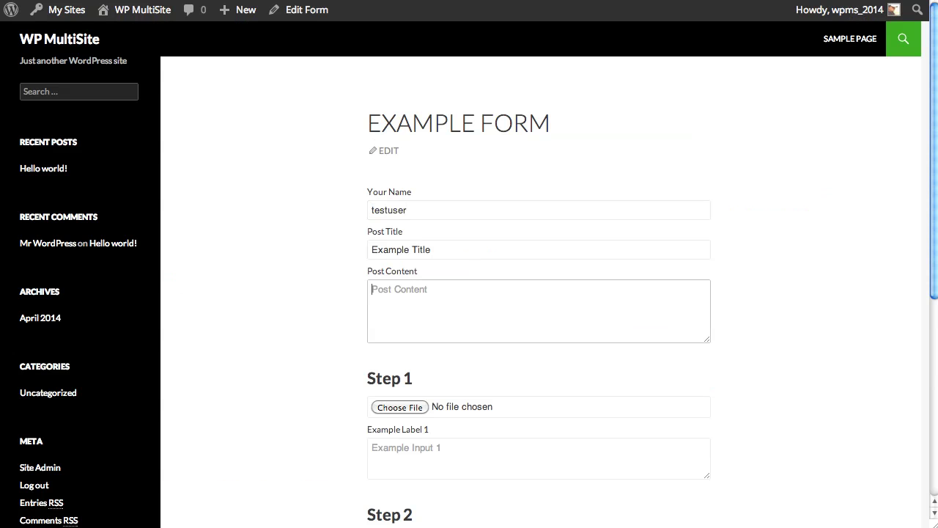
key("super+Tab")
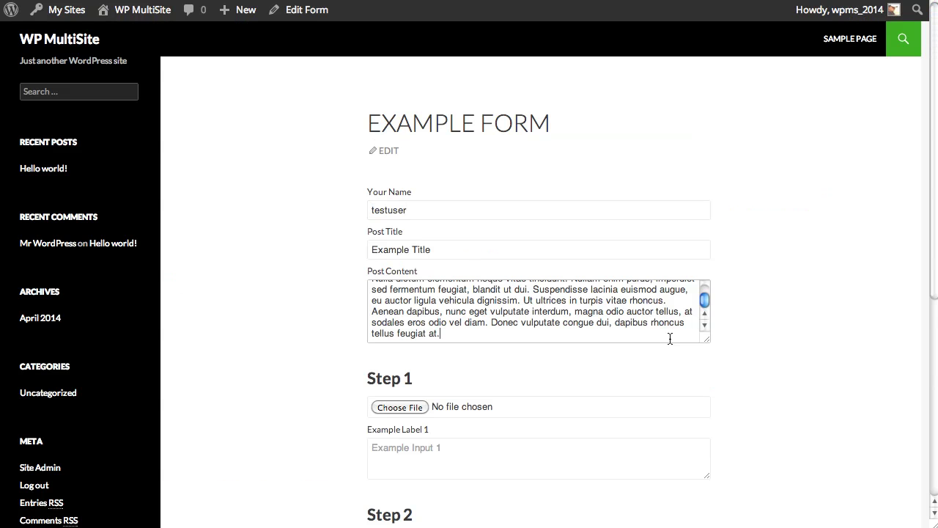
Step: Examine the filled-in fields and the file upload and textarea in each of the form's three steps
scroll(735, 285, "down", 3)
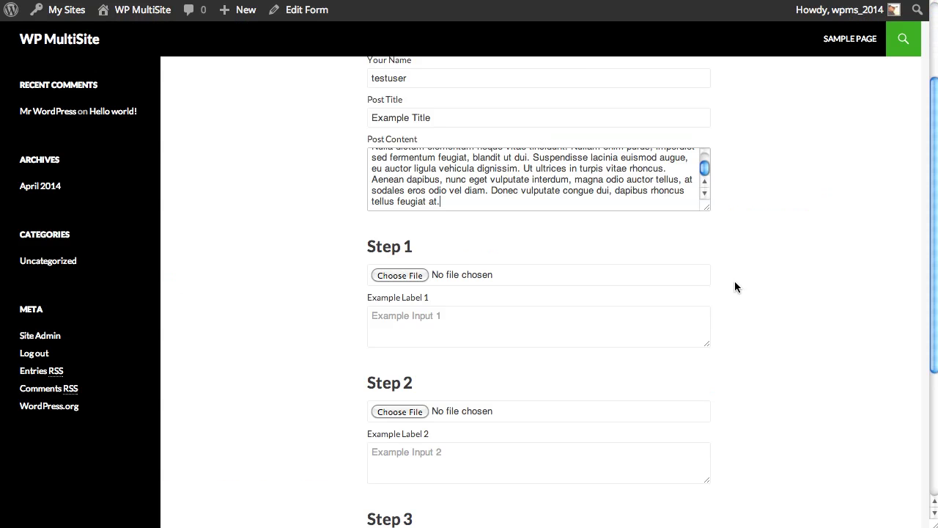
scroll(735, 286, "up", 3)
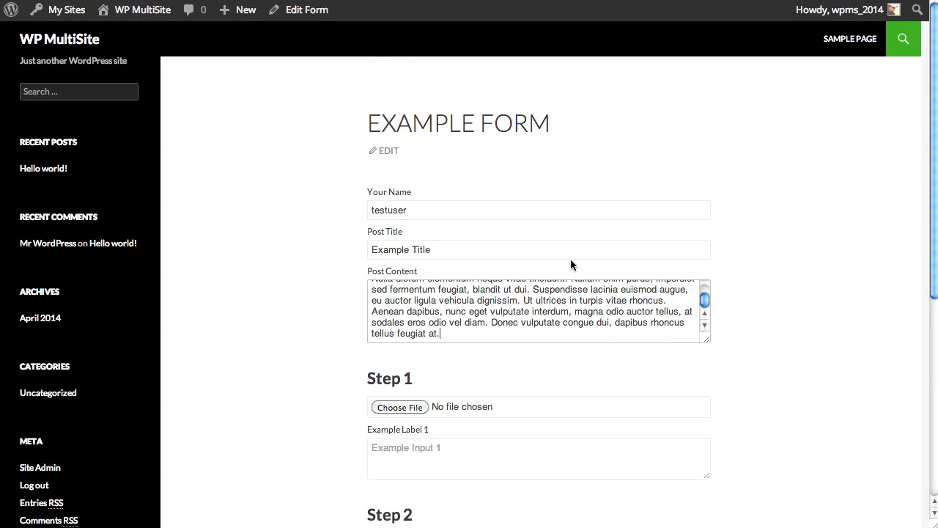
scroll(611, 323, "up", 2)
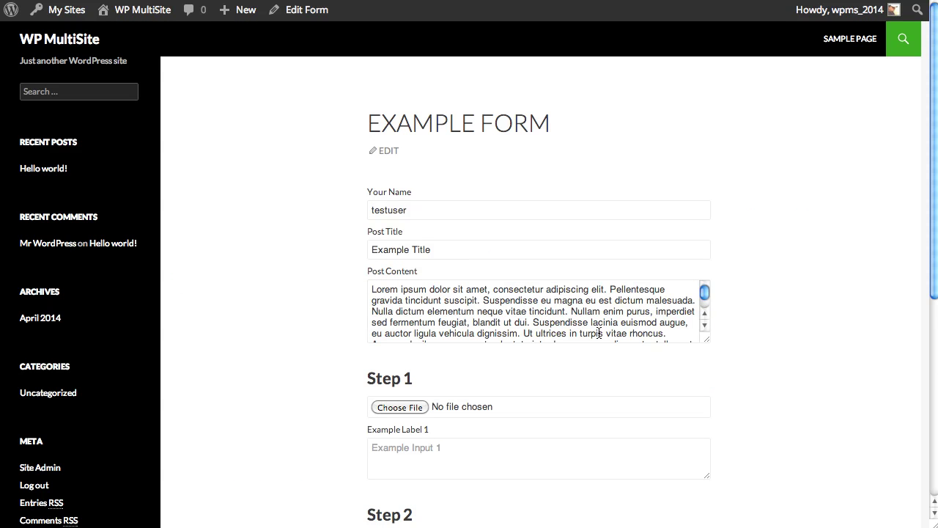
scroll(783, 337, "down", 3)
scroll(783, 337, "down", 1)
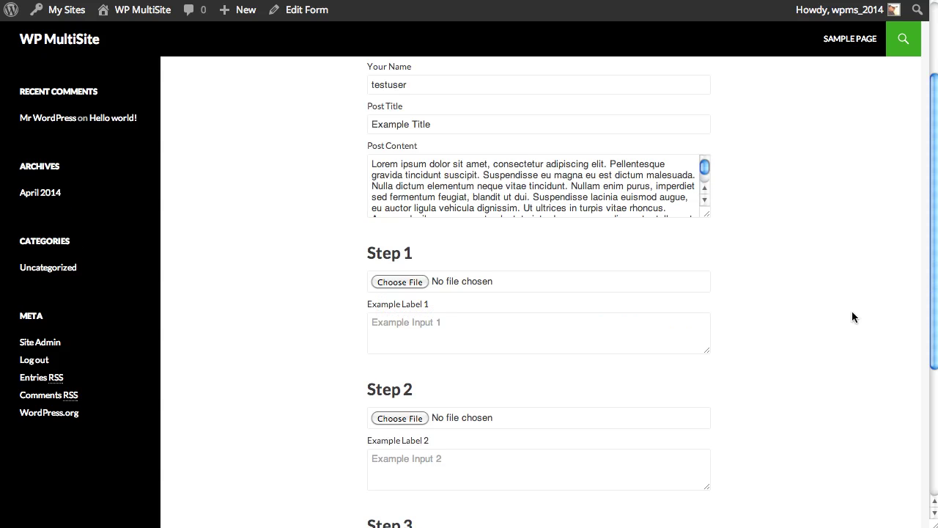
scroll(398, 179, "down", 3)
scroll(588, 222, "down", 1)
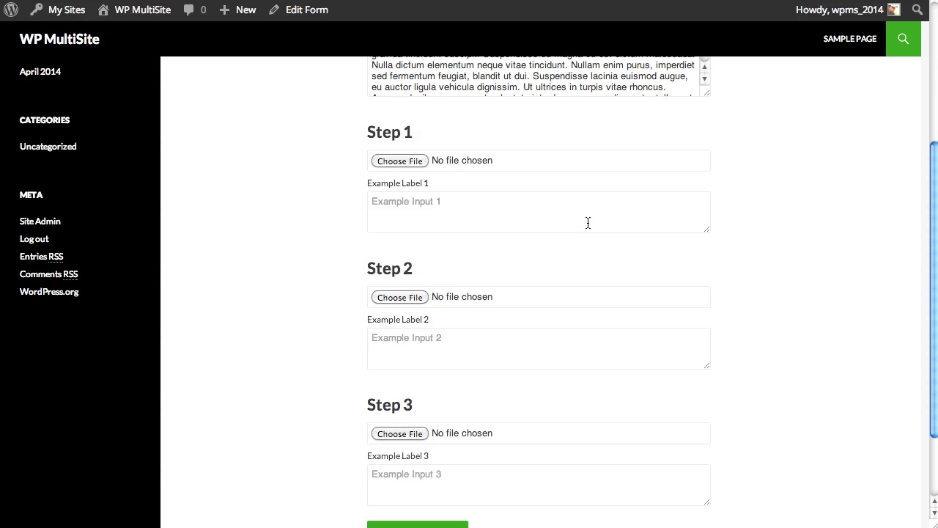
scroll(588, 223, "down", 1)
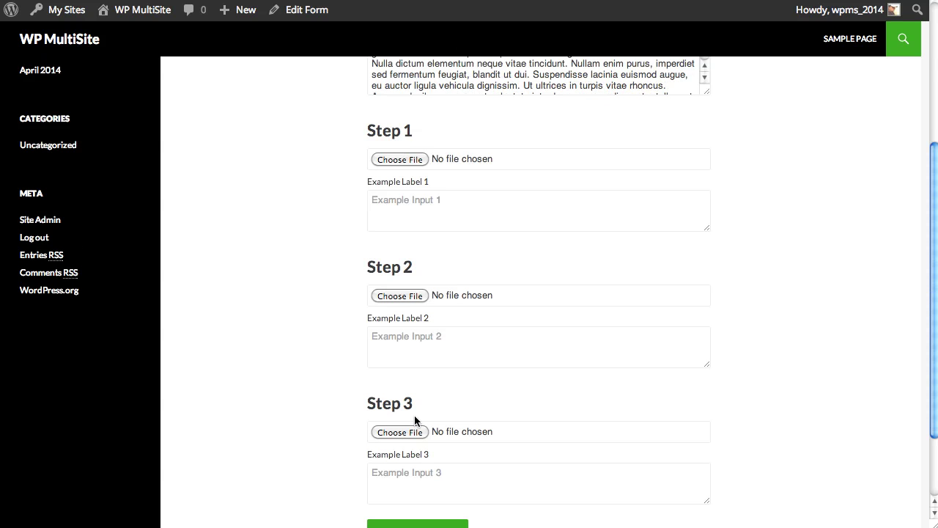
left_click(443, 354)
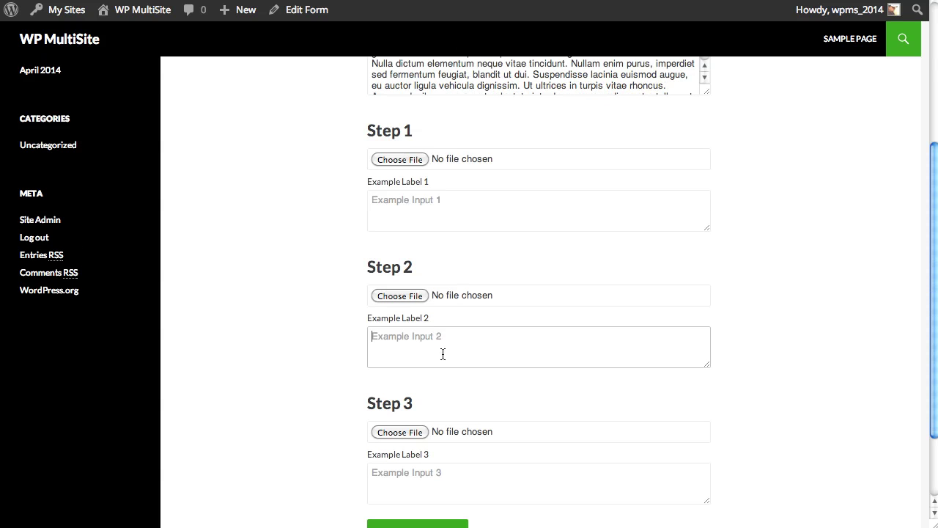
left_click(429, 497)
left_click(423, 217)
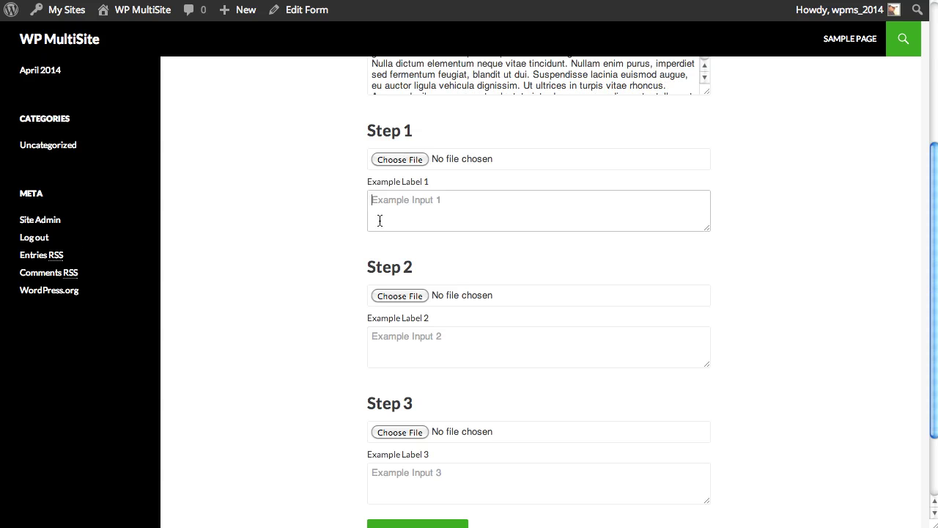
left_click(419, 233)
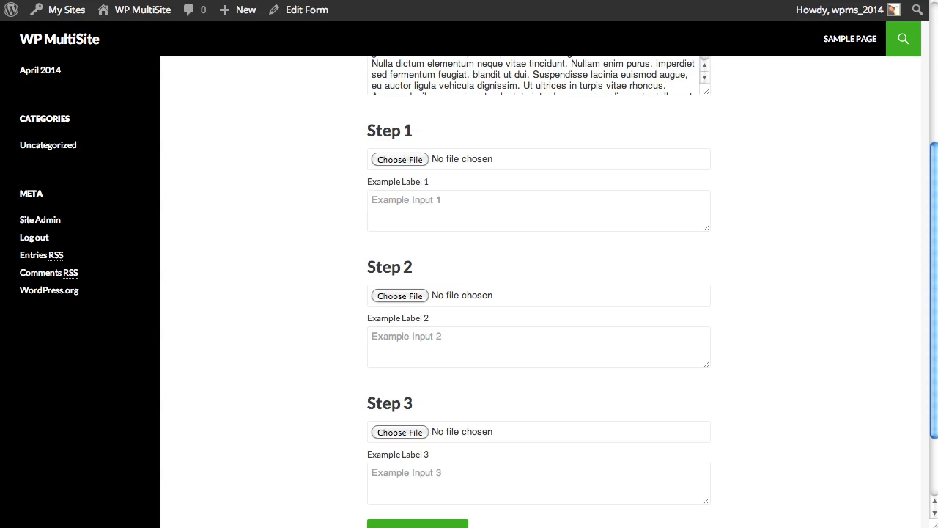
Step: Attach trestles-th02.jpg in Step 1 and insert the Lorem ipsum paragraph into the Example Label 1 textarea
left_click(411, 209)
left_click(401, 156)
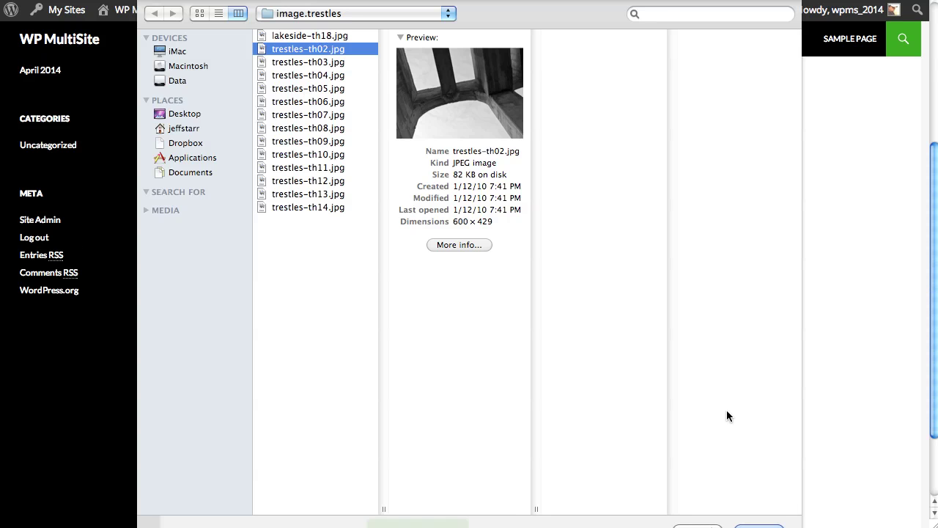
left_click(744, 524)
left_click(416, 214)
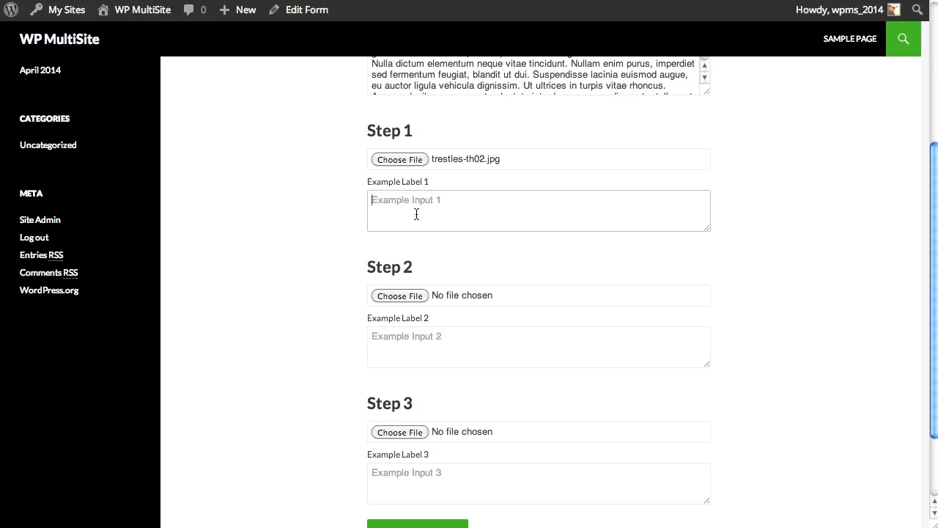
key("super+v")
Step: Attach trestles-th06.jpg in Step 2 and insert the Lorem ipsum paragraph into the Example Label 2 textarea
left_click(411, 296)
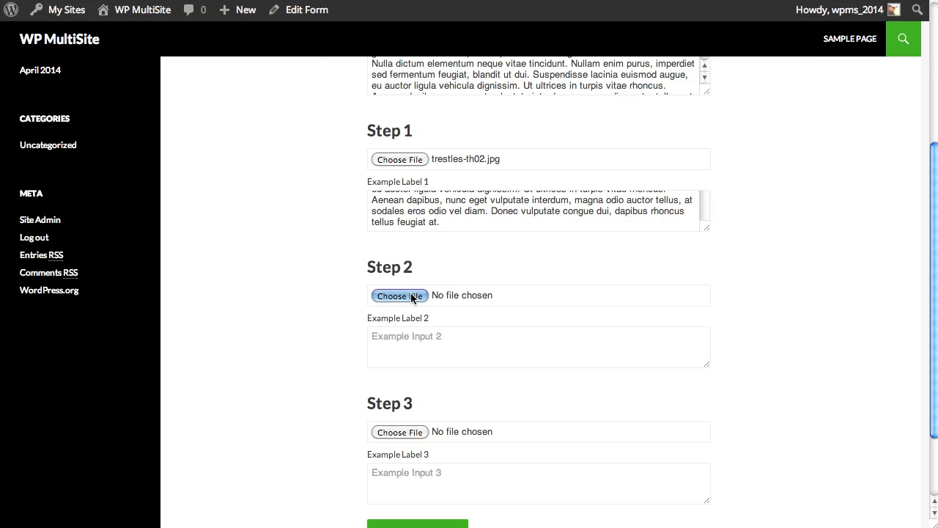
left_click(322, 88)
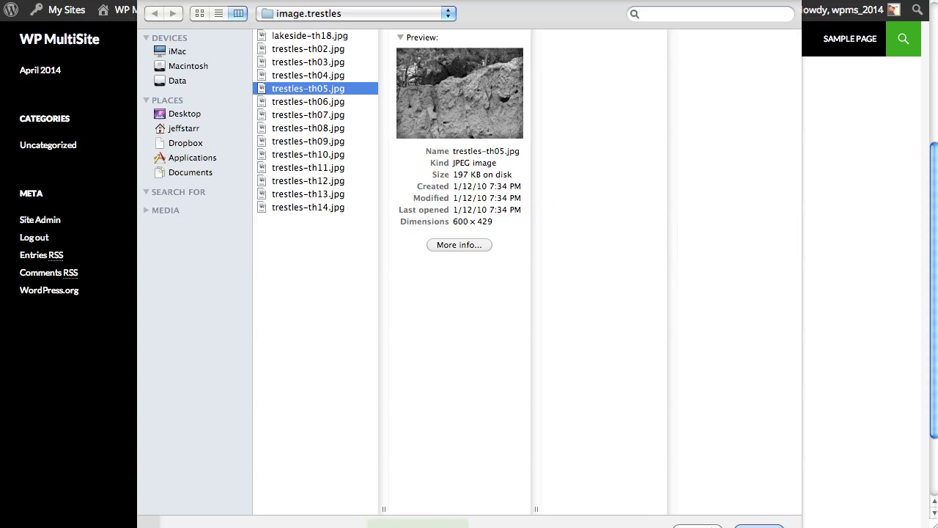
left_click(338, 102)
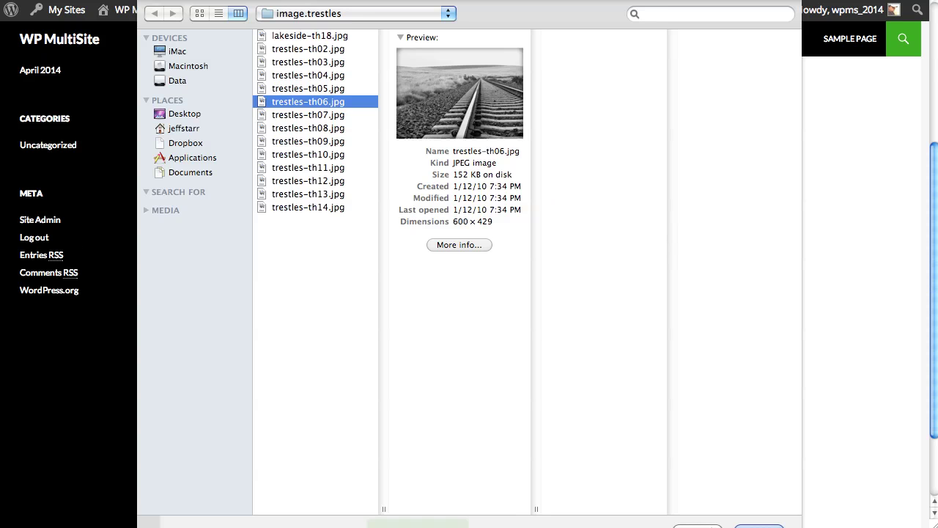
left_click(759, 527)
left_click(436, 348)
key("super+v")
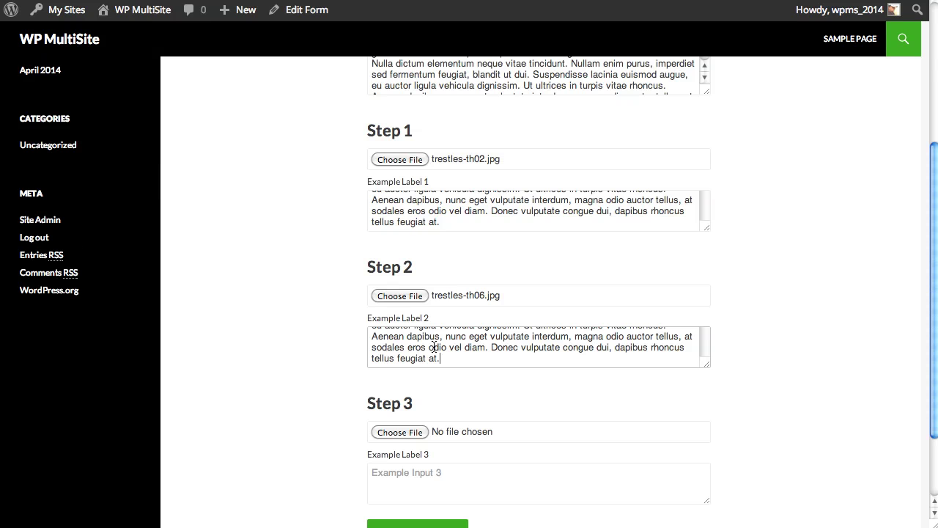
Step: Attach trestles-th10.jpg in Step 3 and insert the Lorem ipsum paragraph into the Example Label 3 textarea
scroll(435, 347, "down", 3)
left_click(399, 332)
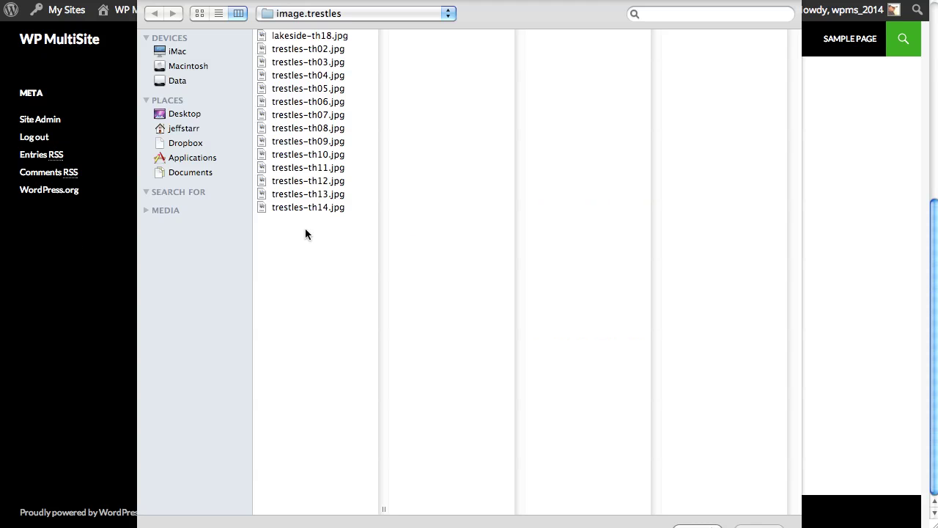
left_click(307, 155)
key("Return")
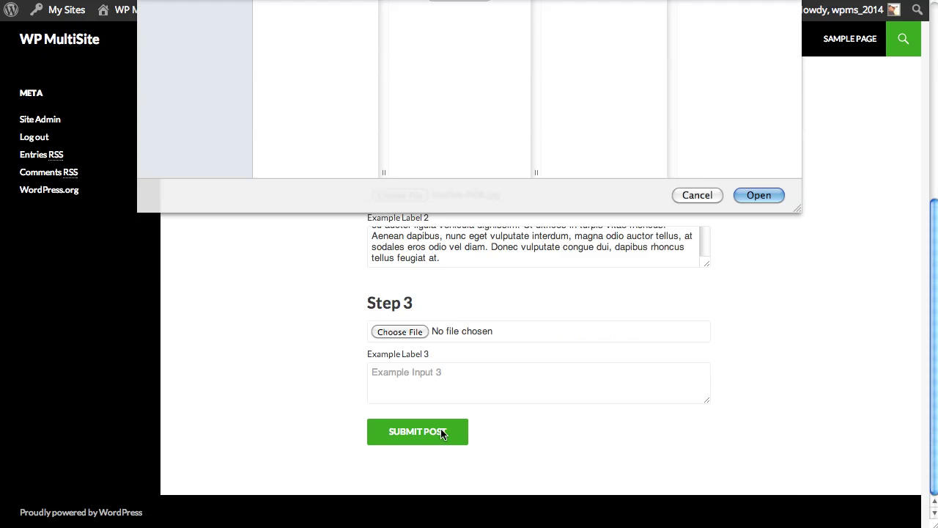
left_click(425, 396)
key("super+v")
Step: Review all filled-in fields of the example form and submit the post
scroll(424, 401, "up", 10)
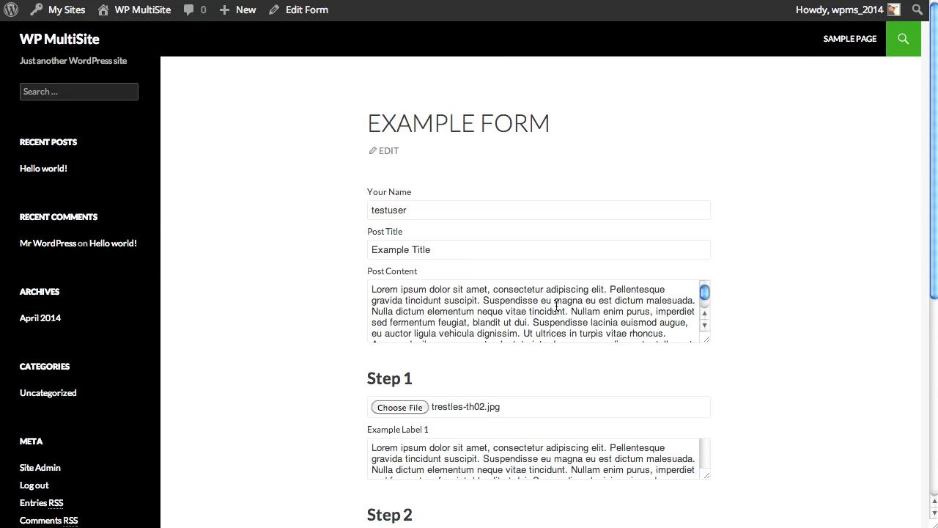
scroll(768, 341, "down", 9)
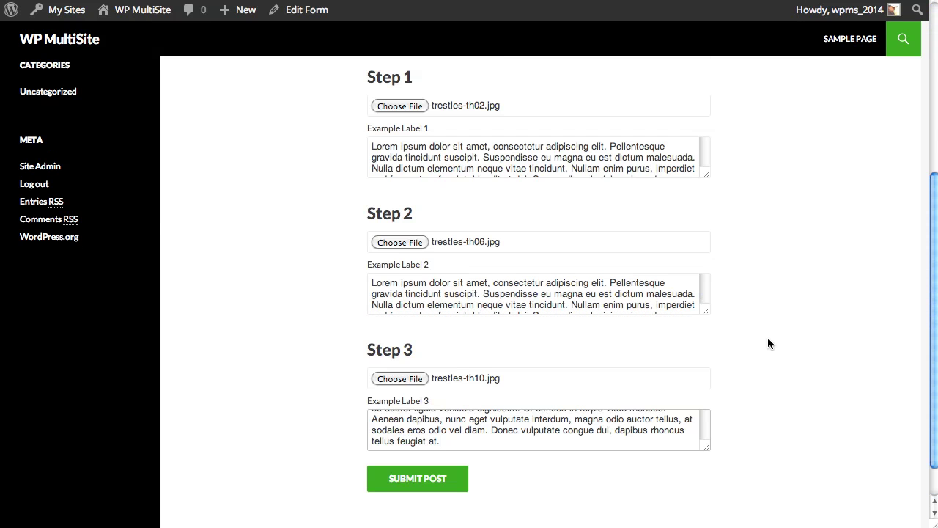
scroll(768, 343, "down", 2)
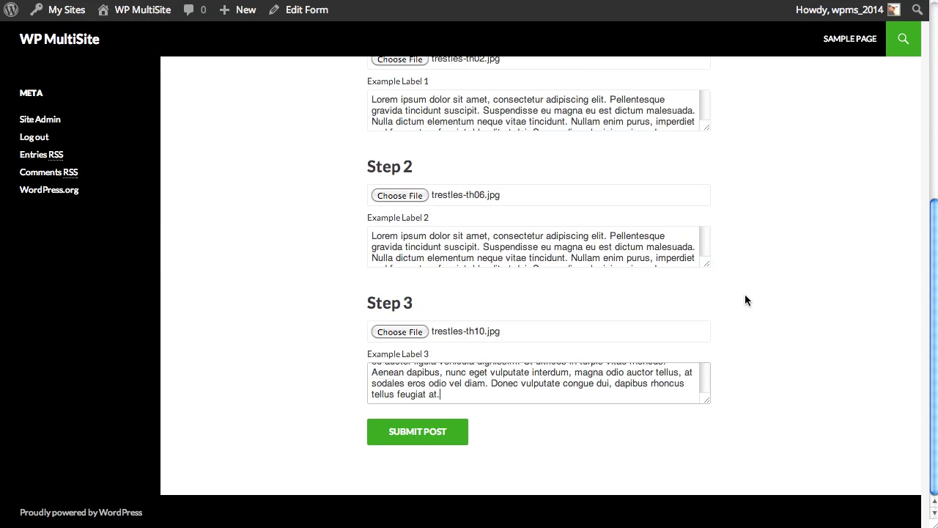
scroll(745, 295, "up", 3)
scroll(745, 300, "up", 5)
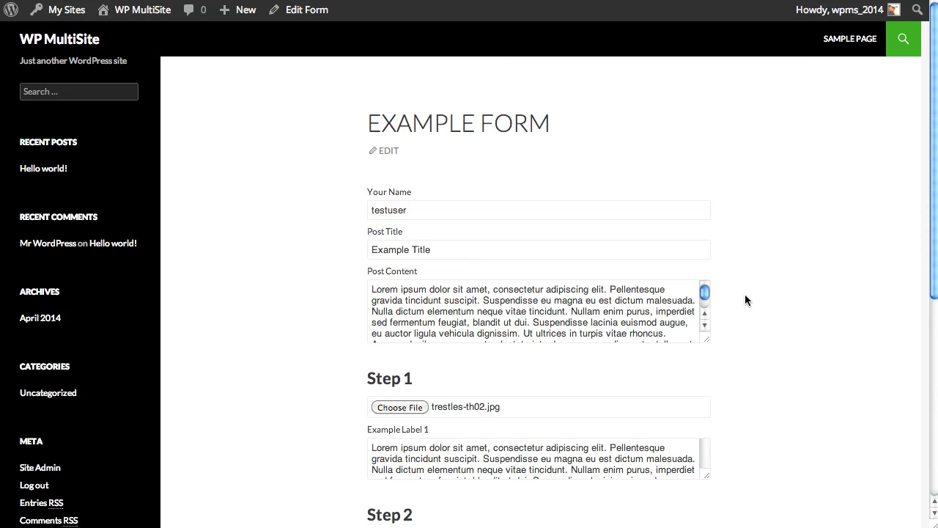
scroll(729, 126, "down", 8)
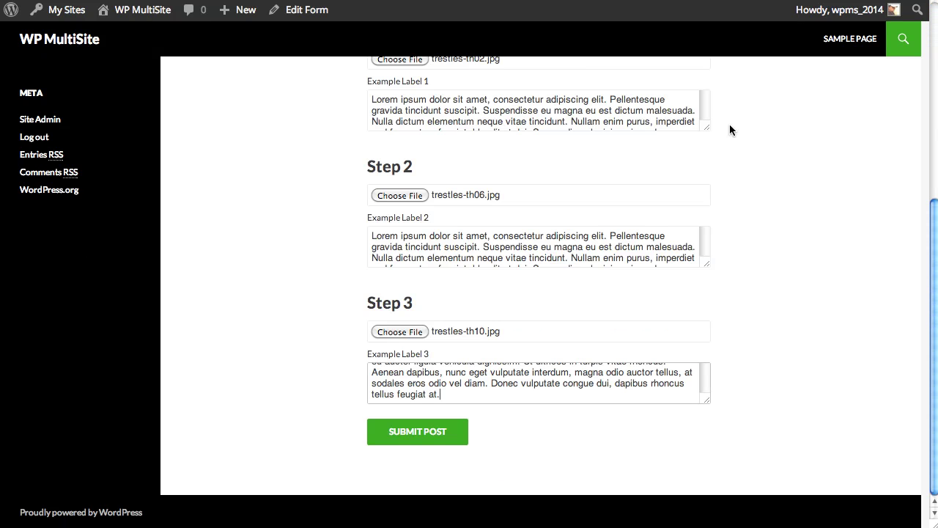
scroll(614, 247, "down", 1)
left_click(437, 433)
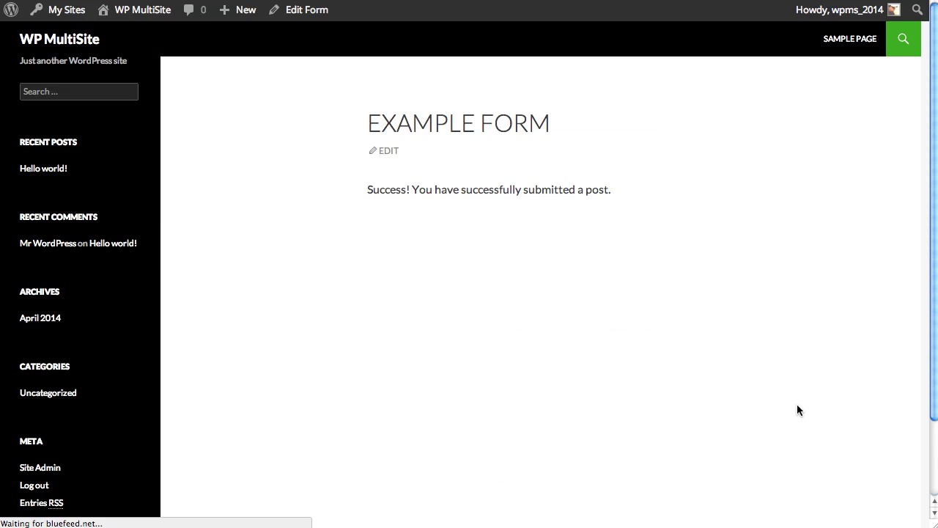
Step: Return to the WordPress admin and open the submitted "Example Title" draft post for editing
left_click(346, 0)
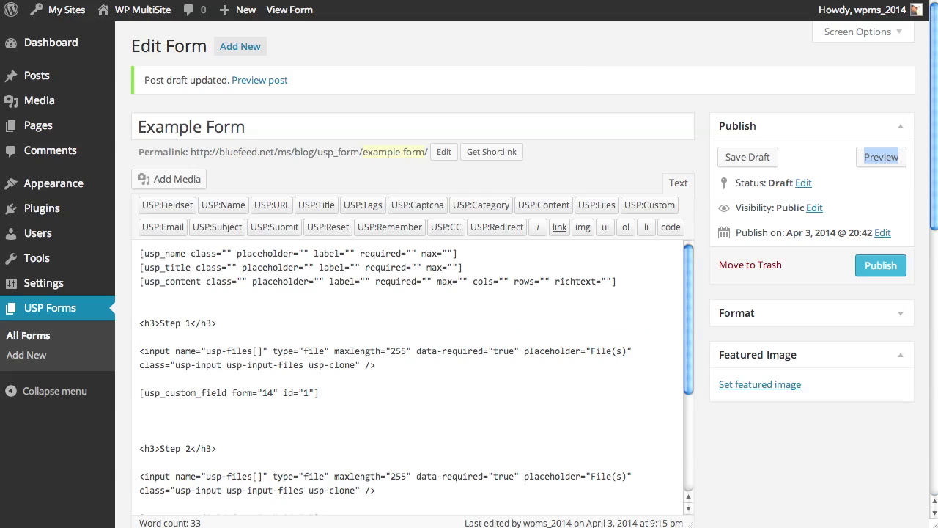
left_click(64, 87)
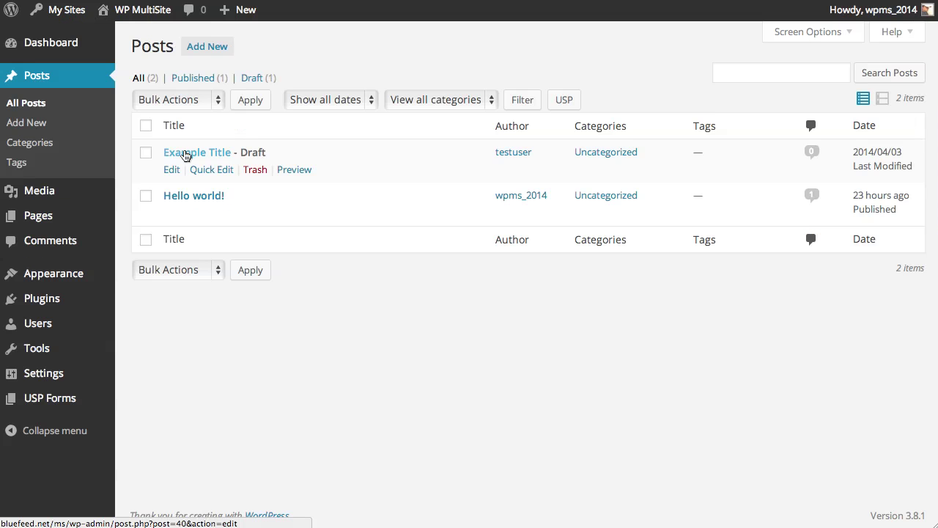
left_click(186, 154)
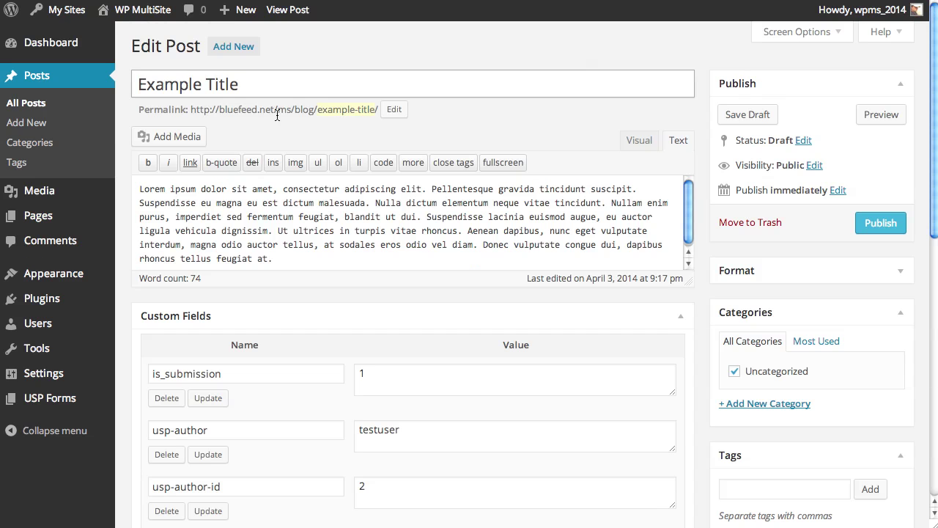
Step: Examine the submitted post's title, content, author and custom fields in the post editor
left_click_drag(244, 86, 140, 92)
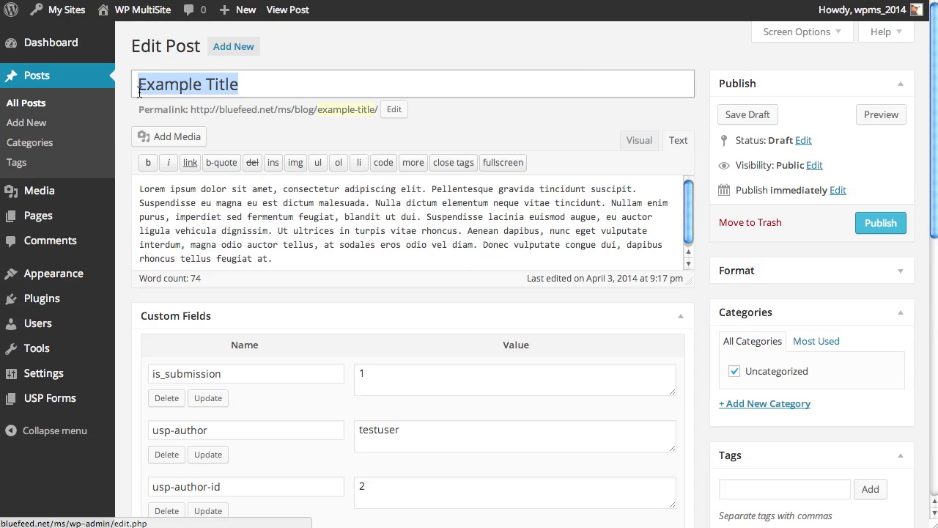
left_click(648, 250)
left_click_drag(684, 280, 684, 309)
scroll(725, 280, "down", 5)
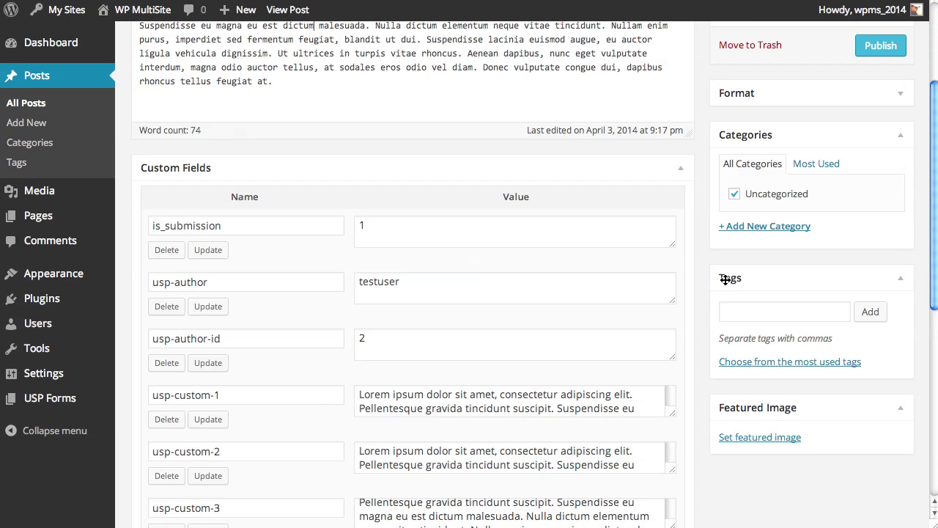
scroll(725, 280, "down", 1)
left_click_drag(415, 231, 315, 231)
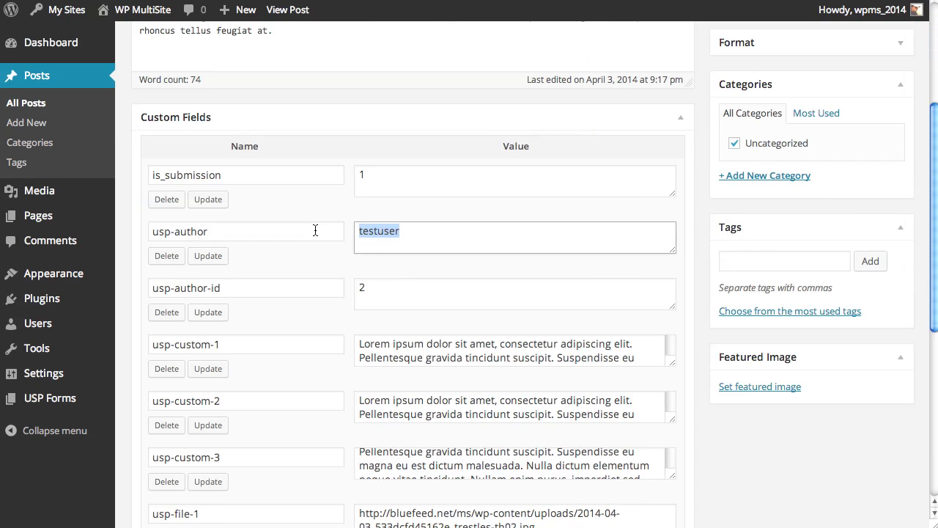
scroll(703, 259, "down", 3)
scroll(703, 260, "down", 2)
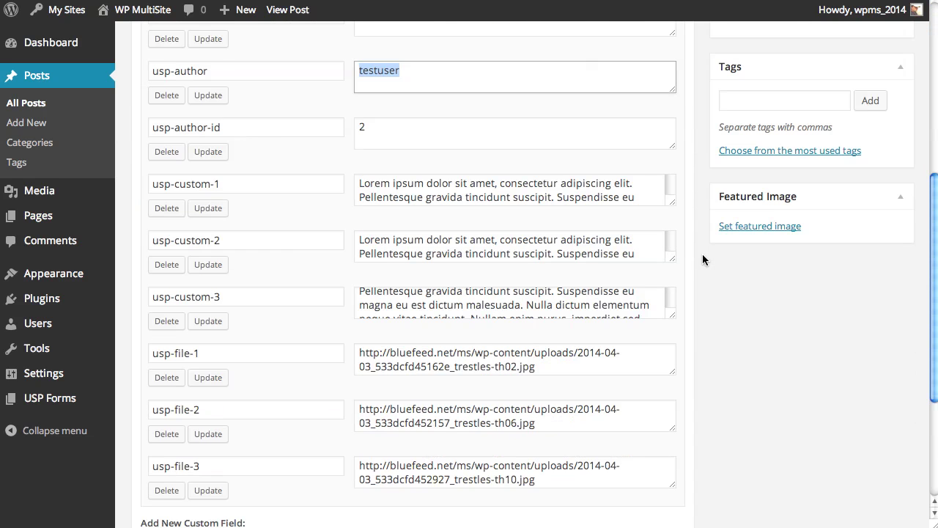
scroll(703, 254, "down", 2)
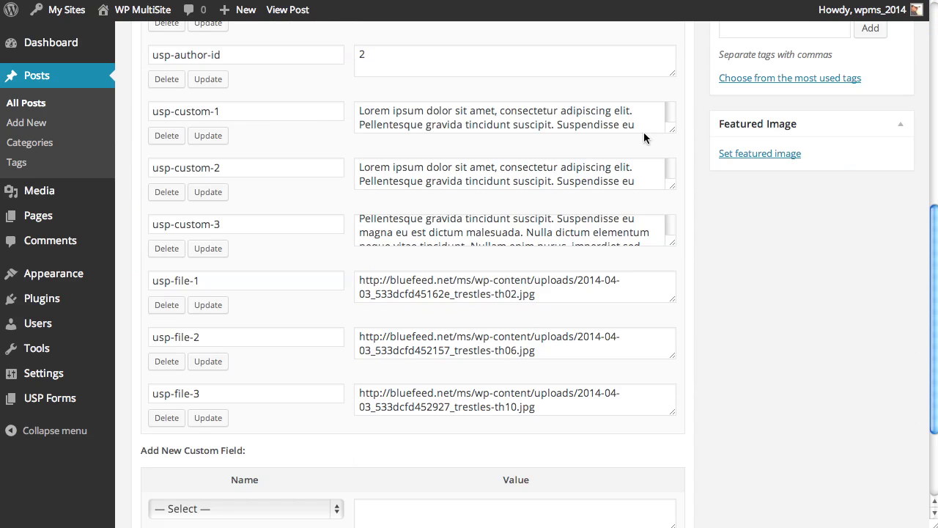
Step: Enlarge the value boxes of usp-custom-1, usp-custom-2 and usp-custom-3 and examine these custom fields
left_click_drag(672, 129, 673, 190)
left_click_drag(672, 238, 669, 283)
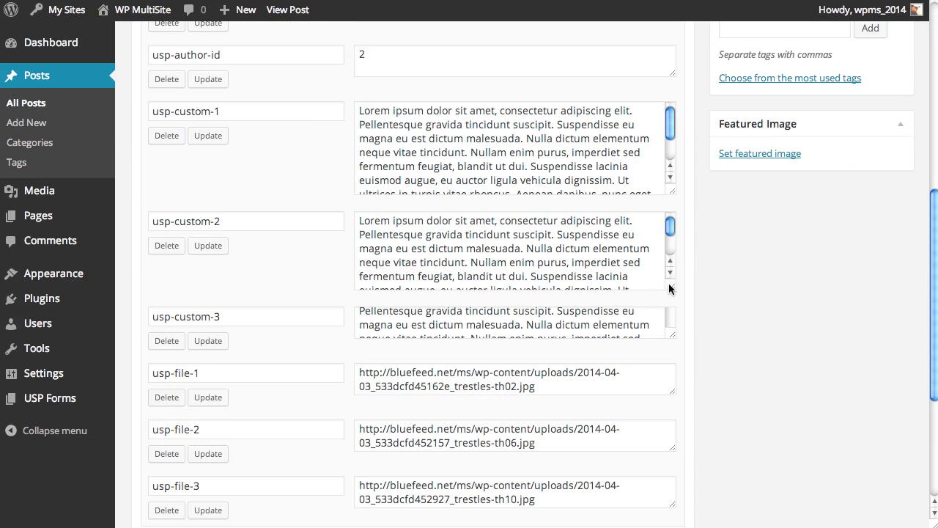
left_click_drag(672, 335, 670, 387)
scroll(718, 393, "down", 1)
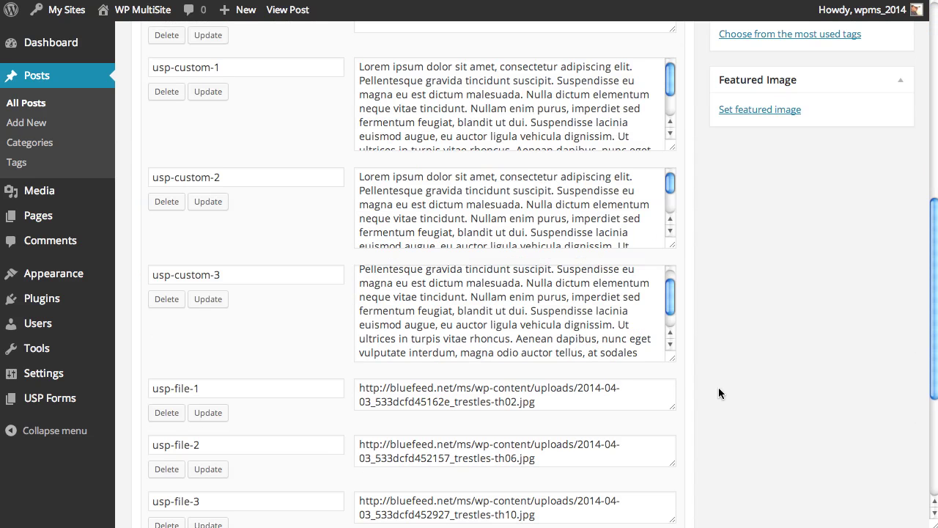
triple_click(235, 64)
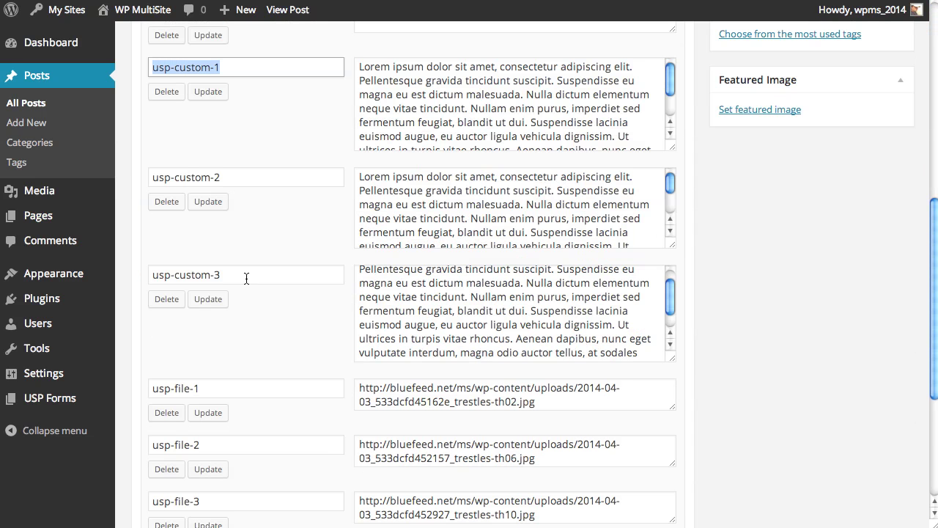
triple_click(226, 178)
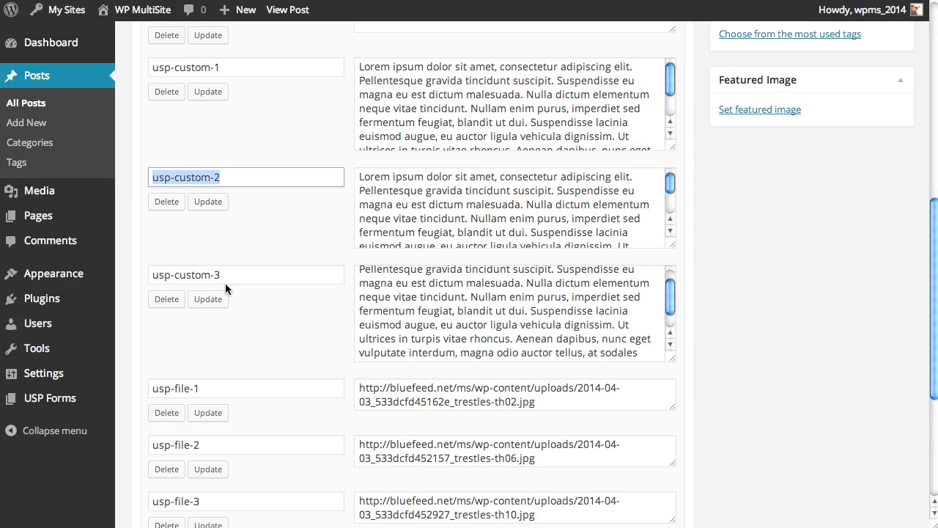
triple_click(226, 278)
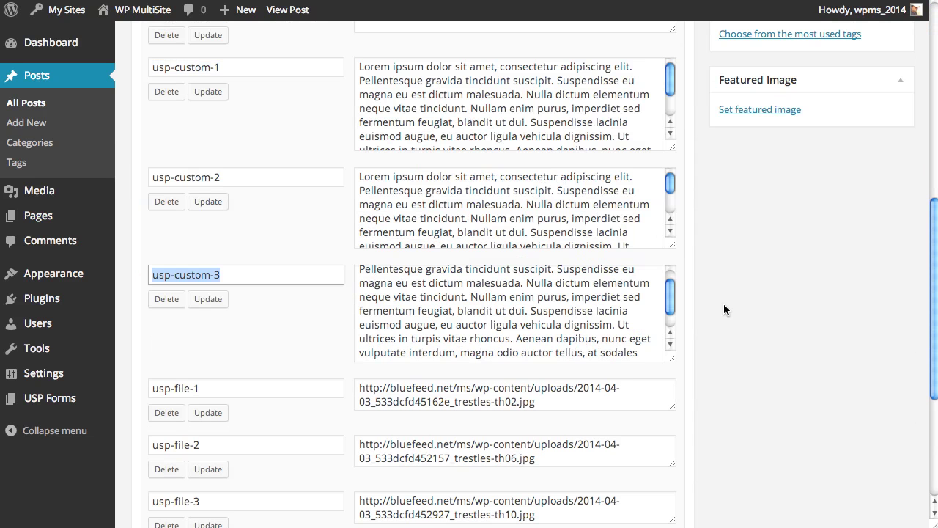
triple_click(233, 176)
triple_click(236, 65)
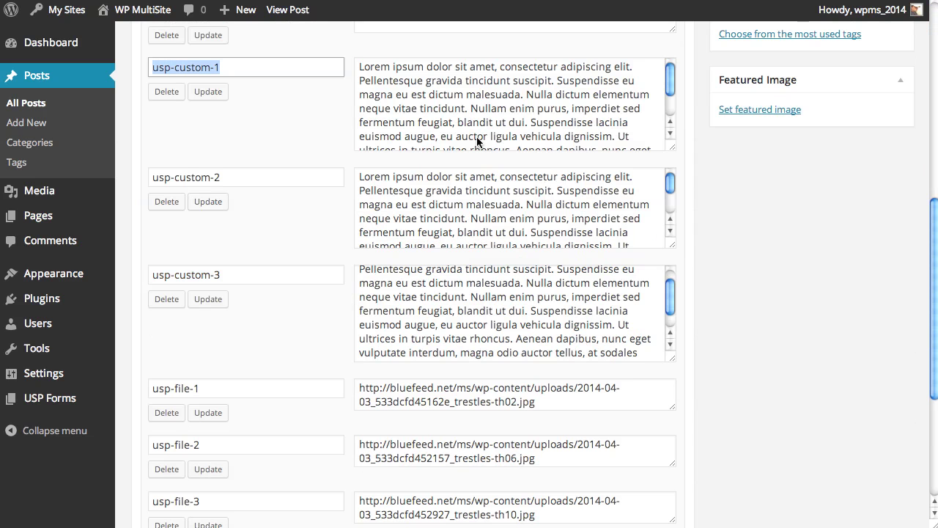
Step: Examine the names and image URLs of the custom fields usp-file-1, usp-file-2 and usp-file-3
scroll(759, 272, "down", 4)
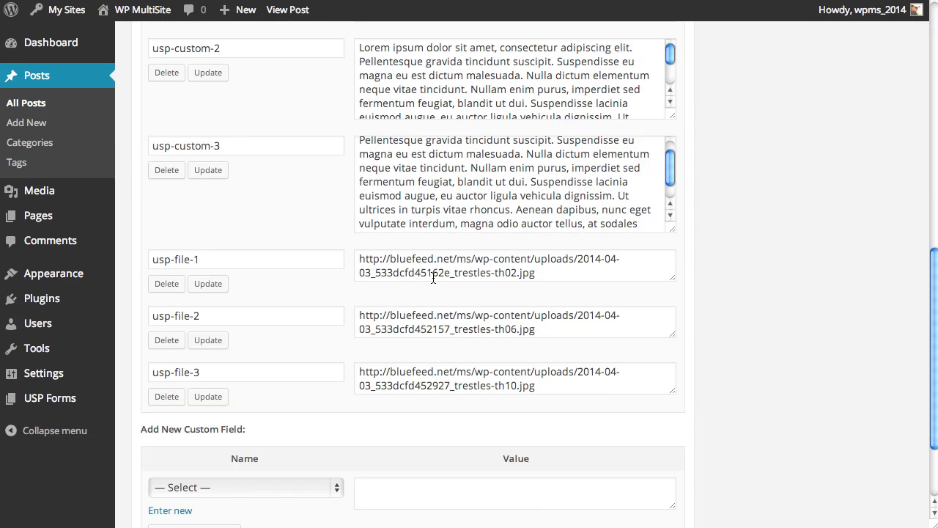
triple_click(198, 266)
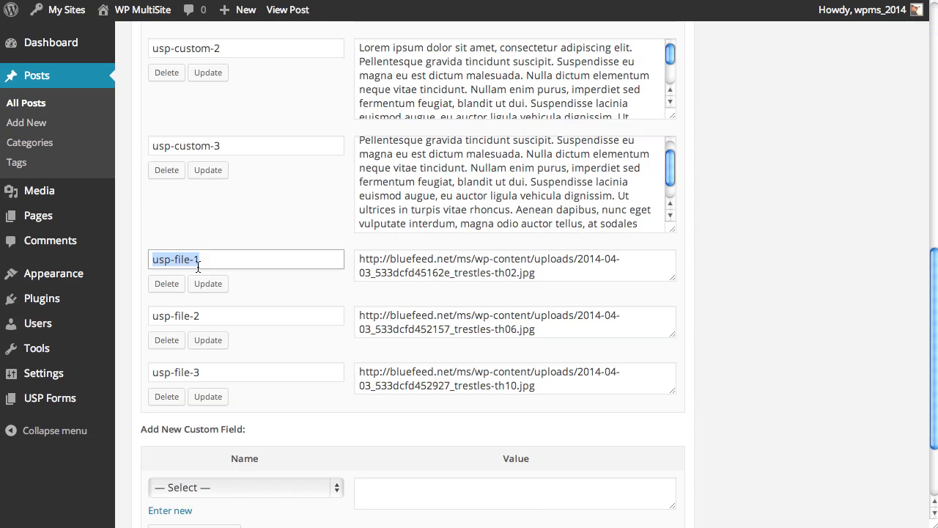
triple_click(225, 316)
triple_click(231, 372)
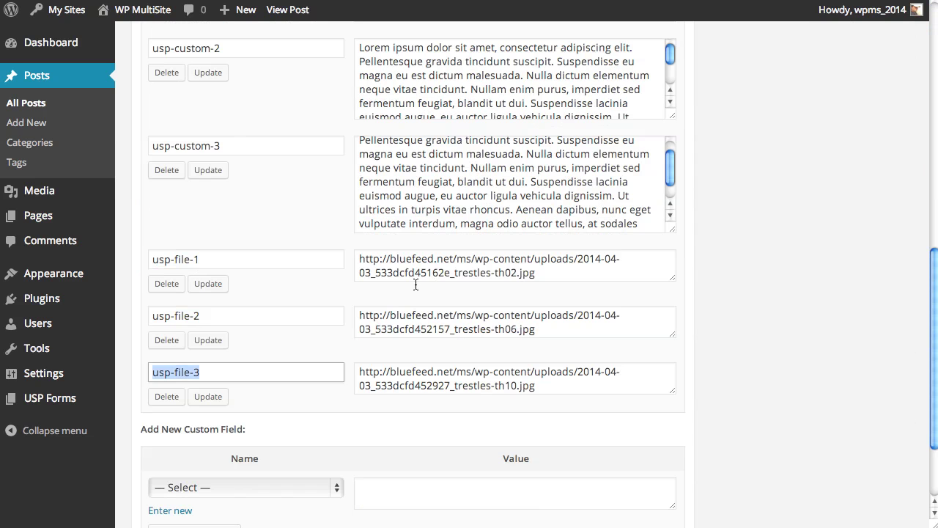
left_click_drag(546, 274, 307, 254)
left_click_drag(546, 330, 340, 312)
triple_click(537, 385)
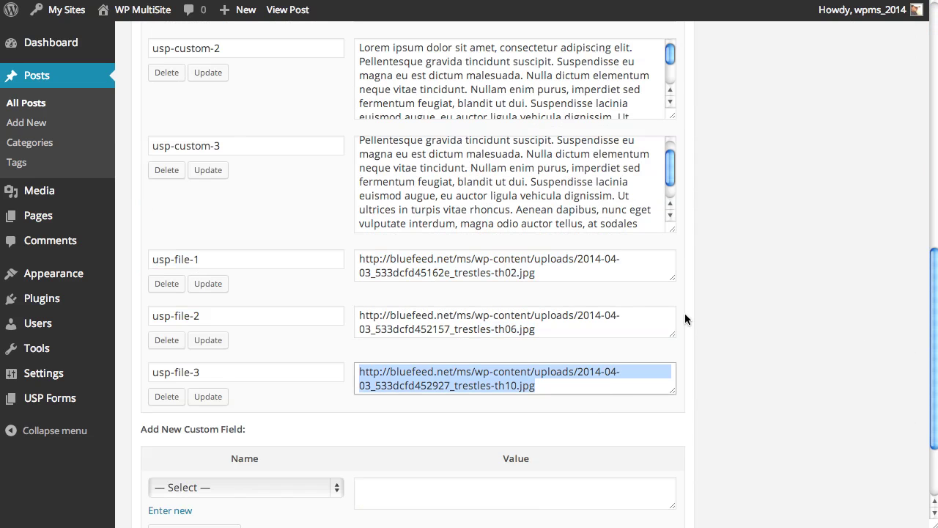
left_click(772, 316)
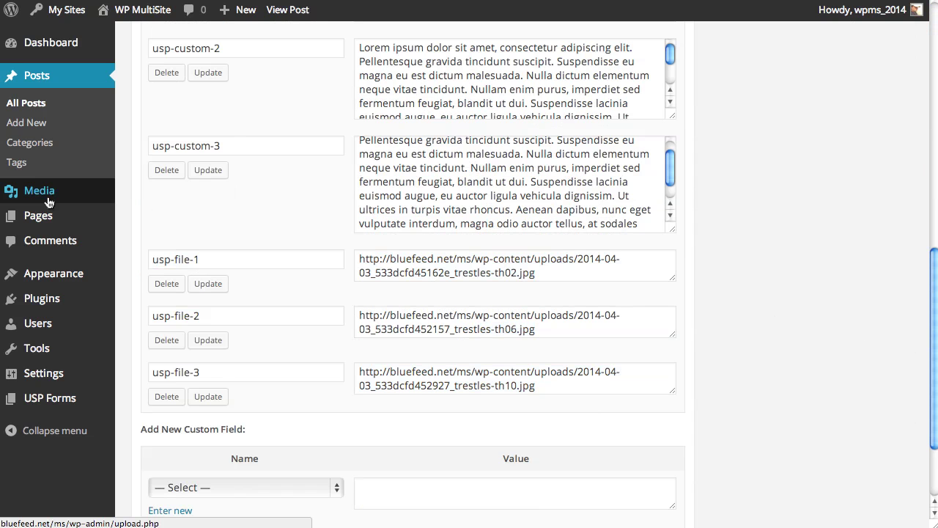
Step: Check the Media Library for the uploaded trestles images and the post they are attached to
mouse_move(52, 199)
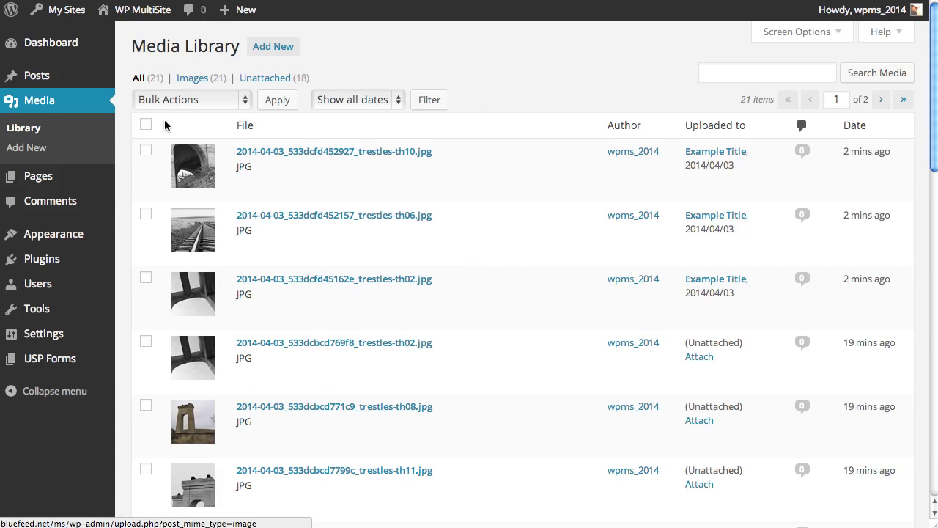
mouse_move(81, 342)
Step: Go back to editing the Example Title post and inspect its preview in a separate tab
mouse_move(70, 79)
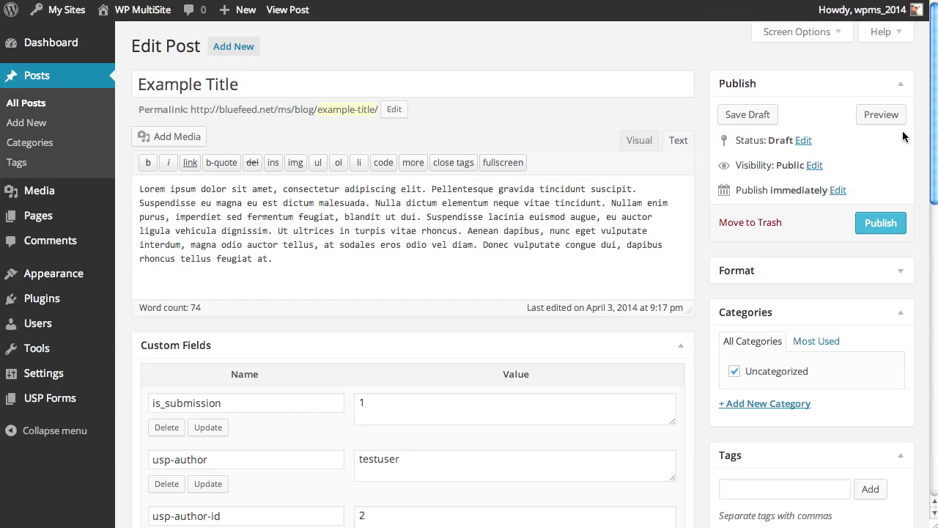
right_click(888, 115)
left_click(909, 123)
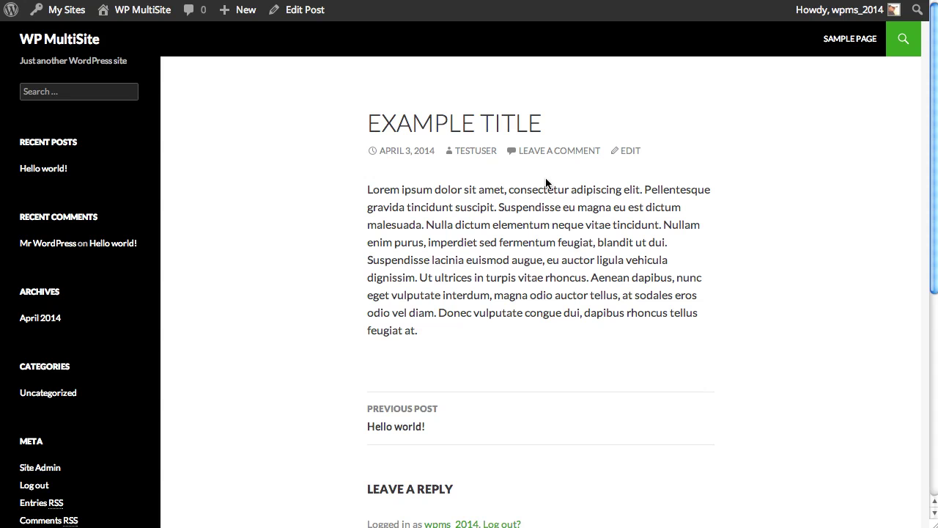
scroll(579, 208, "down", 3)
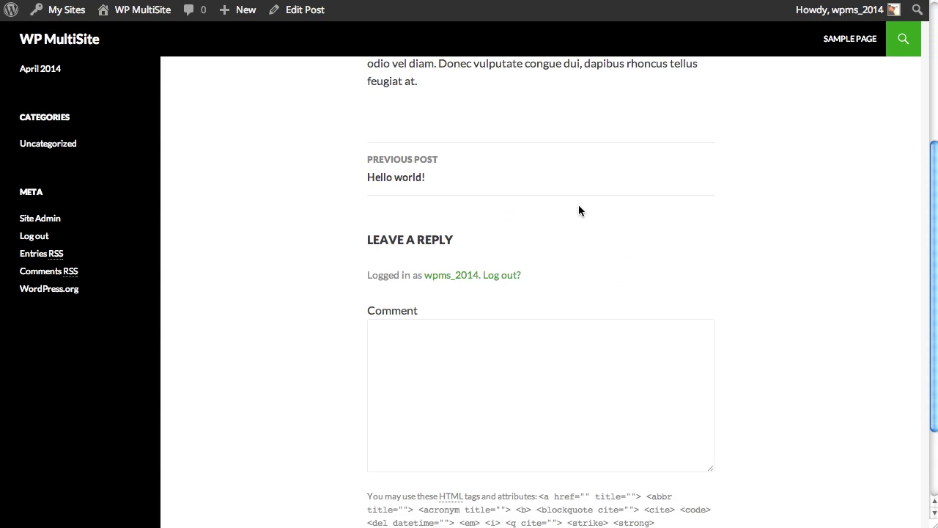
Step: Examine the title, author and content text of the Example Title post preview
scroll(578, 210, "up", 3)
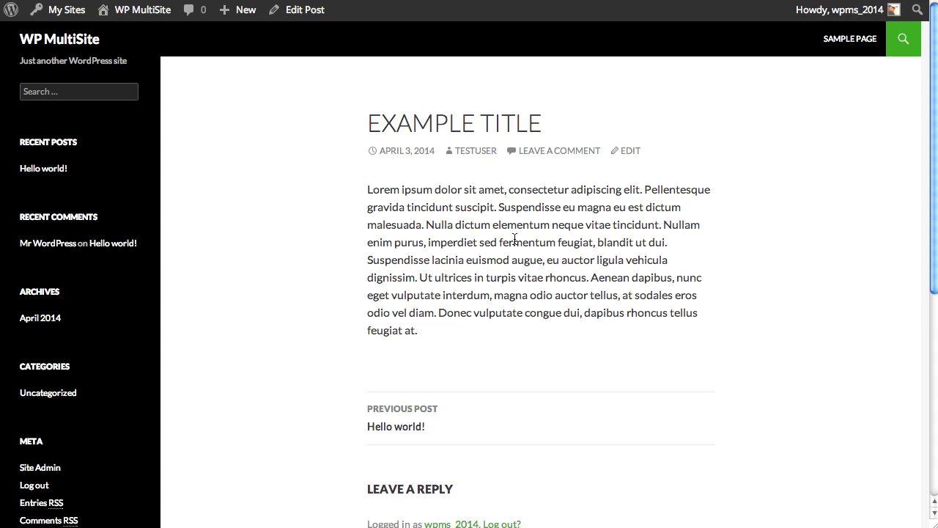
mouse_move(489, 158)
left_mouse_down()
mouse_move(456, 152)
mouse_move(482, 158)
left_mouse_up()
left_click(498, 147)
double_click(497, 150)
left_click_drag(546, 126, 368, 125)
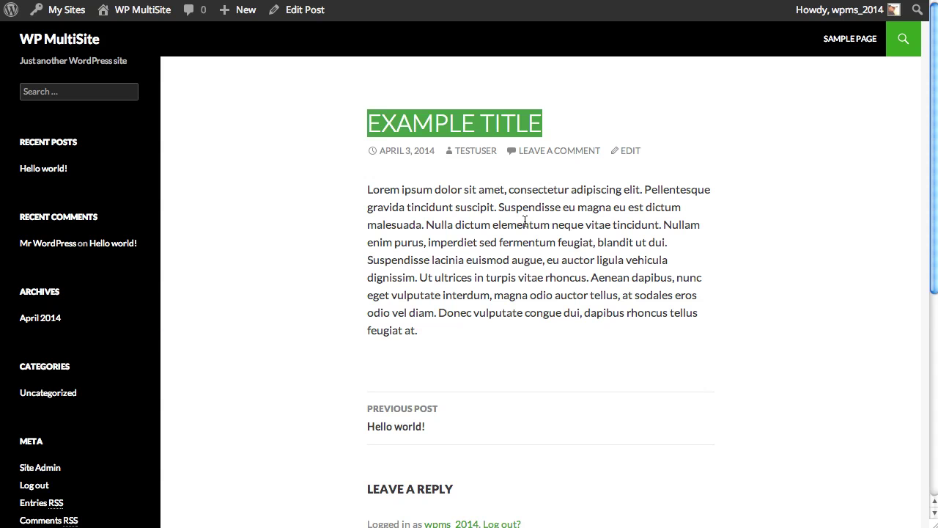
left_click_drag(421, 331, 283, 199)
left_click(540, 357)
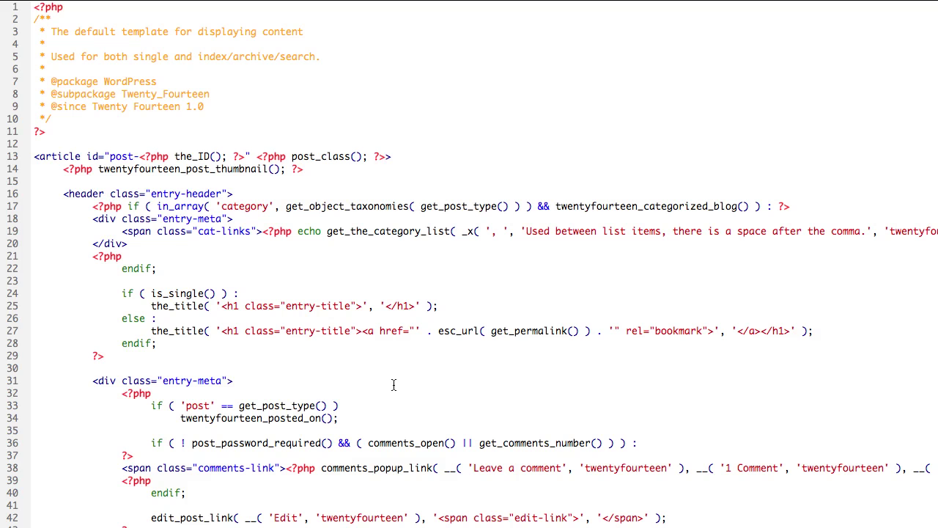
Step: In the Twenty Fourteen content template, add paragraphs below the_content that output usp-file-1, usp-file-2 and usp-file-3 as captioned images via usp_get_meta
left_click(281, 265)
scroll(303, 295, "down", 8)
scroll(303, 296, "down", 1)
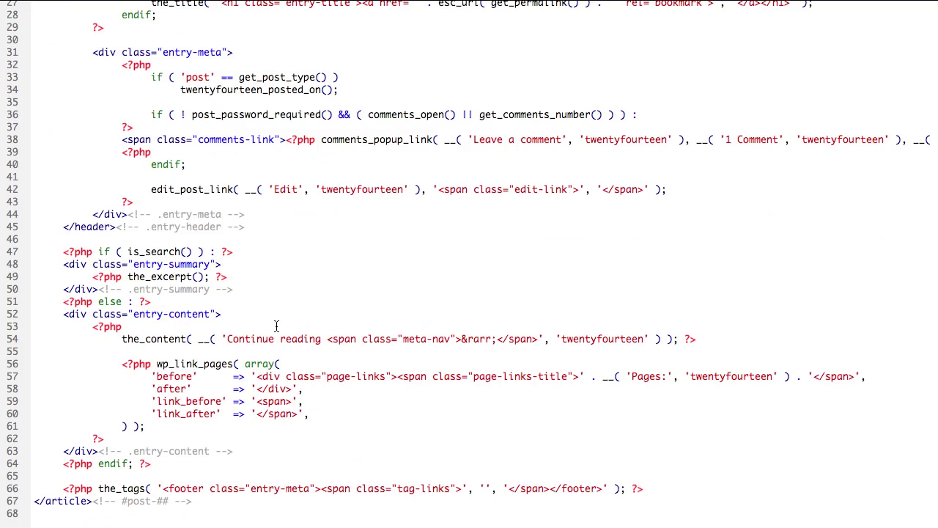
left_click(180, 342)
double_click(179, 342)
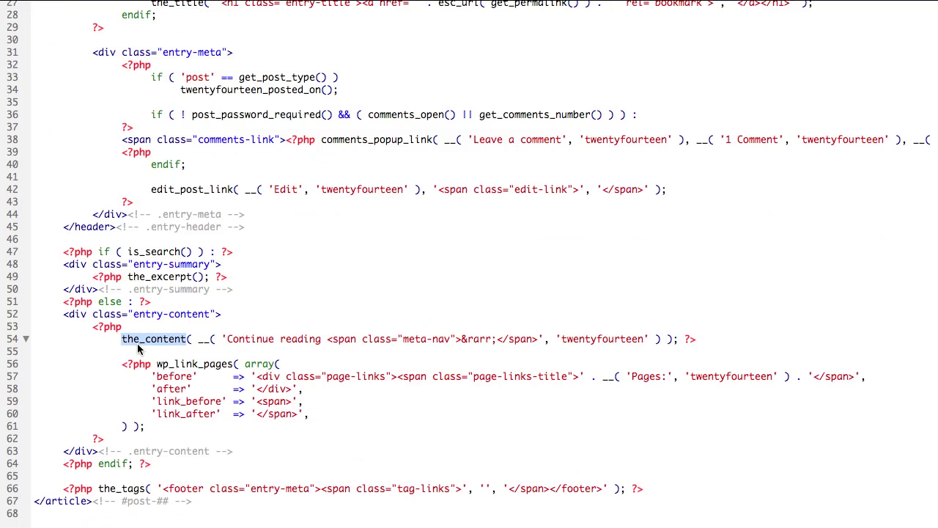
left_click(178, 352)
key("Return")
key("Return")
key("Return")
key("Return")
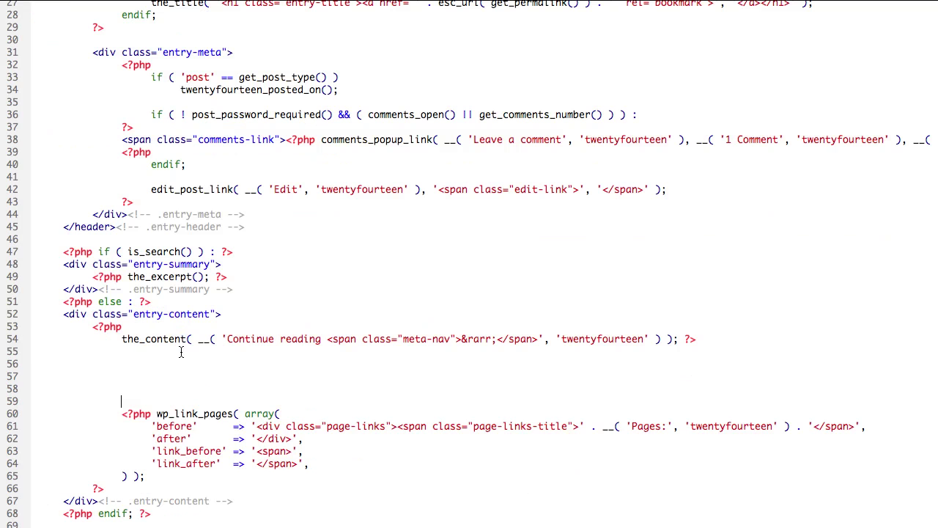
key("Return")
key("Return")
key("Return")
key("Return")
key("Return")
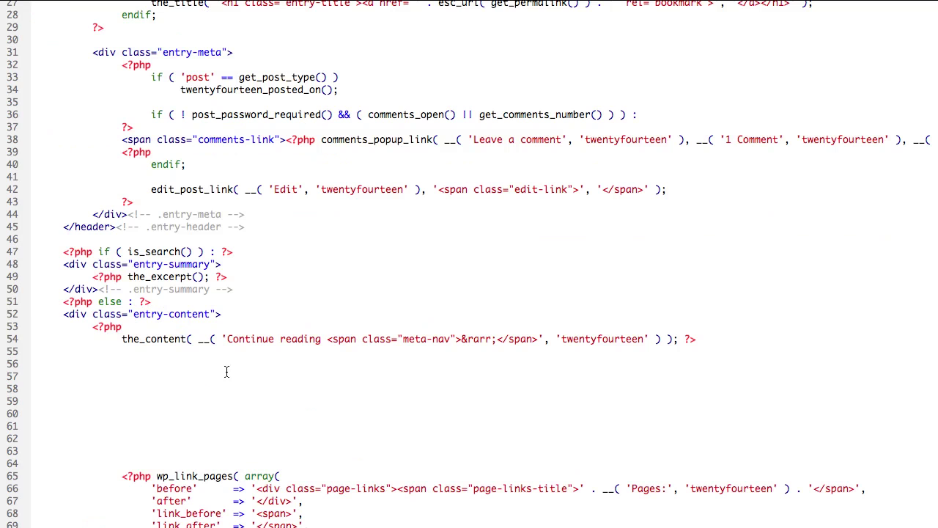
left_click(247, 398)
type("<p> \t\t\t\t<img src=\" <?php echo usp_get_meta(false, 'usp-file-1'); ?>\" alt=\"\" /> \t\t\t\t<br />usp-file-1 \t\t\t</p> \t\t\t<p> \t\t\t\t<img src=\" <?php echo usp_get_meta(false, 'usp-file-2'); ?>\" alt=\"\" /> \t\t\t\t<br />usp-file-2 \t\t\t</p> \t\t\t<p> \t\t\t\t<img src=\" <?php echo usp_get_meta(false, 'usp-file-3'); ?>\" alt=\"\" /> \t\t\t\t<br />usp-file-3 \t\t\t</p>")
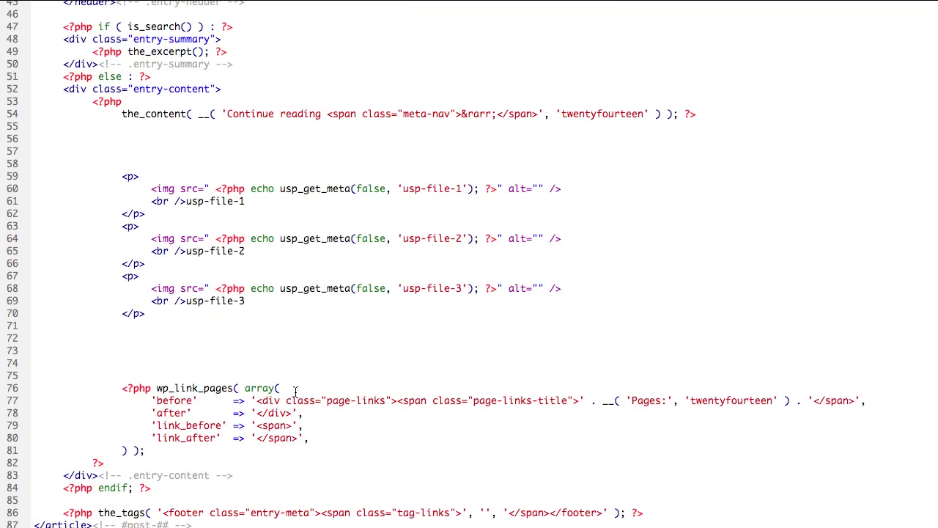
Step: Remove the extra space before the opening PHP tag in the src attribute of all three image tags
double_click(456, 188)
left_click(496, 189)
left_click_drag(496, 188, 219, 192)
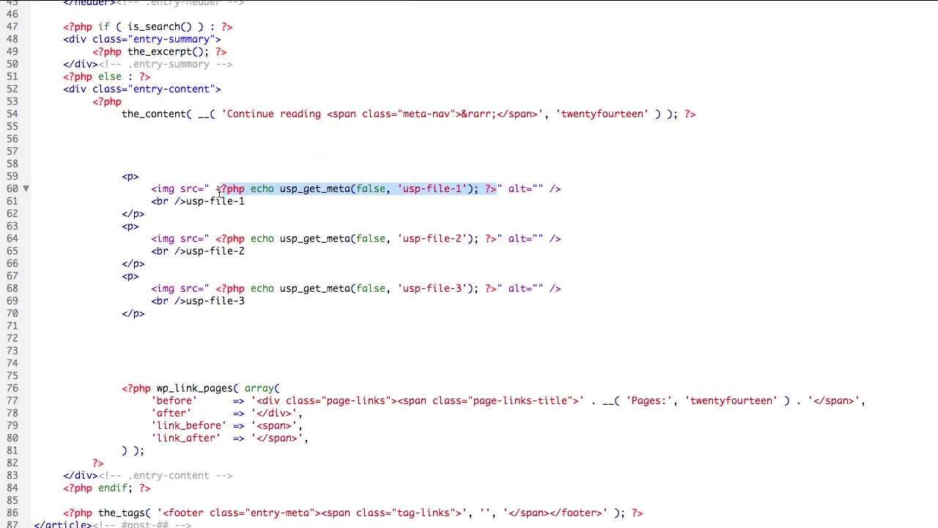
left_click(219, 195)
key("BackSpace")
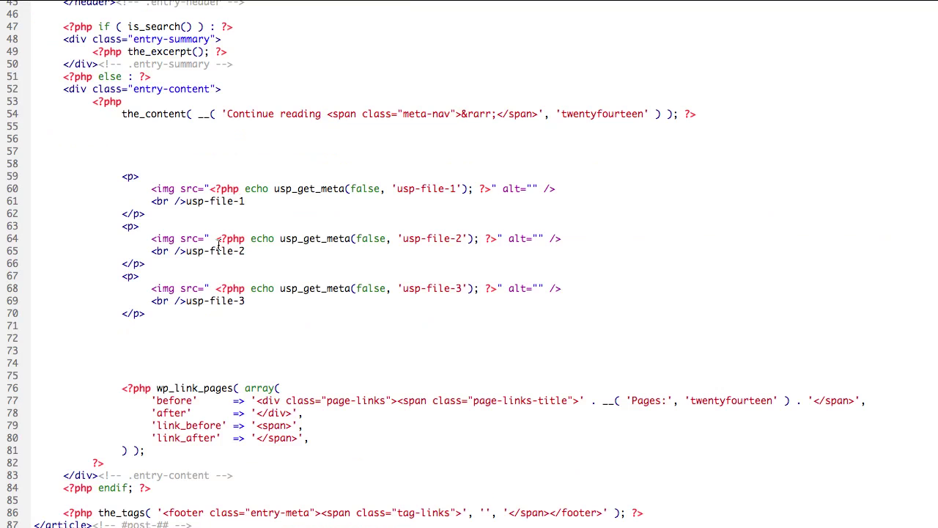
left_click(217, 240)
key("BackSpace")
left_click(215, 289)
key("BackSpace")
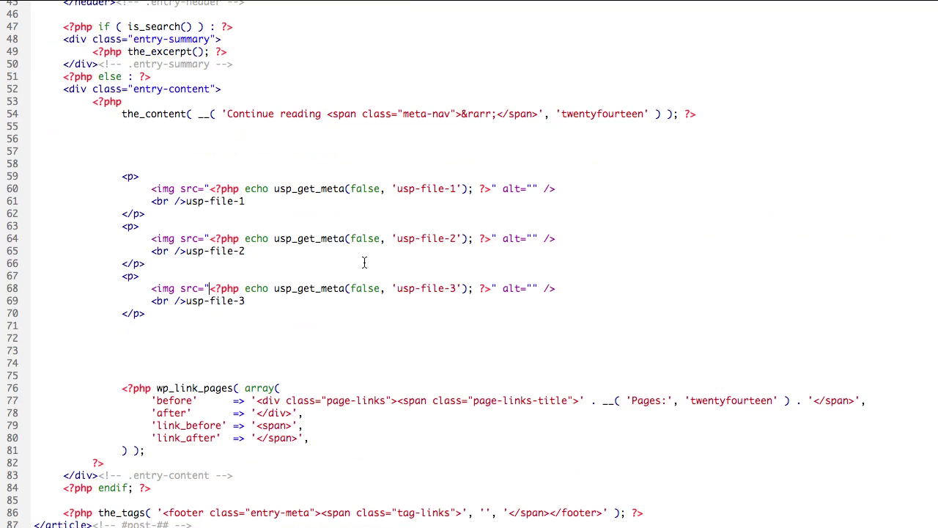
Step: Examine the image tags and the usp-file-1 and usp-file-2 captions beneath them in the template
double_click(170, 239)
left_click_drag(174, 190, 151, 190)
left_click(250, 203)
left_click_drag(250, 202, 184, 203)
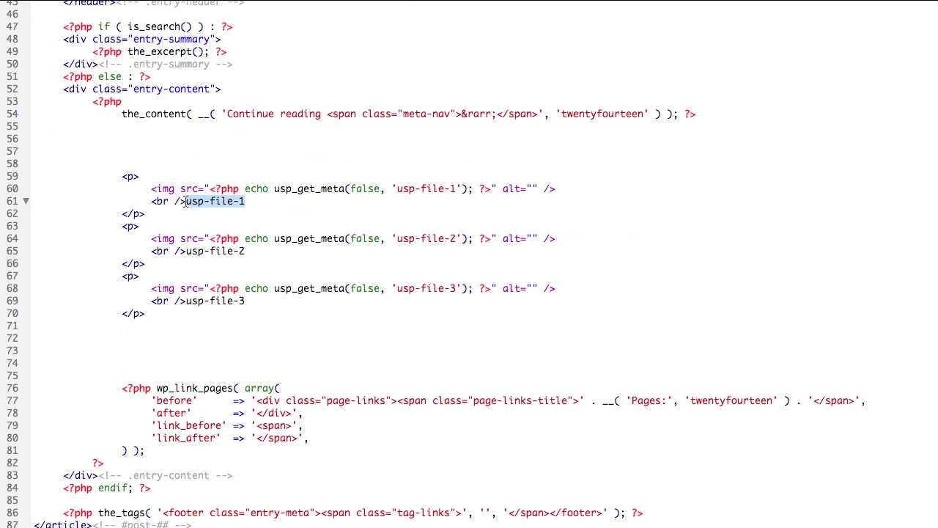
left_click_drag(247, 252, 186, 253)
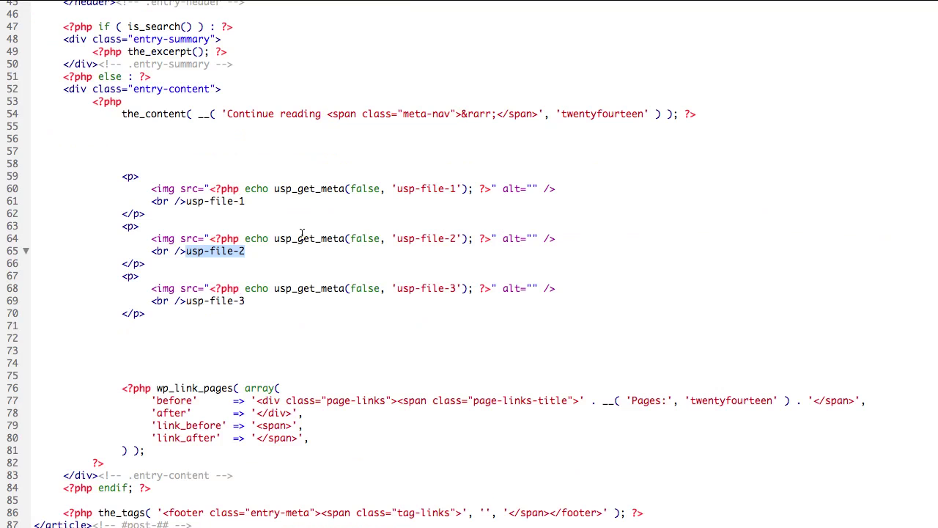
left_click_drag(245, 201, 183, 203)
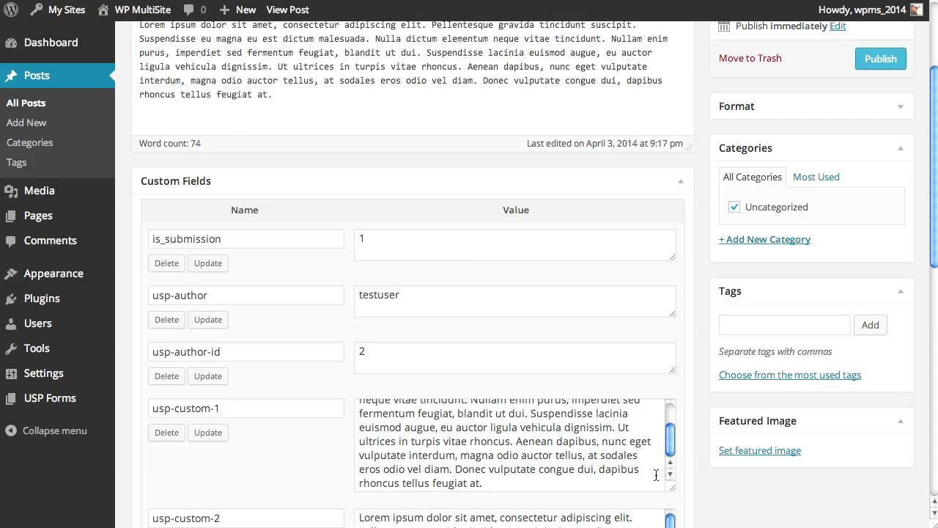
Step: Compare the usp-file custom field names in the post editor with the three image captions in the template
scroll(719, 469, "down", 3)
scroll(719, 469, "down", 2)
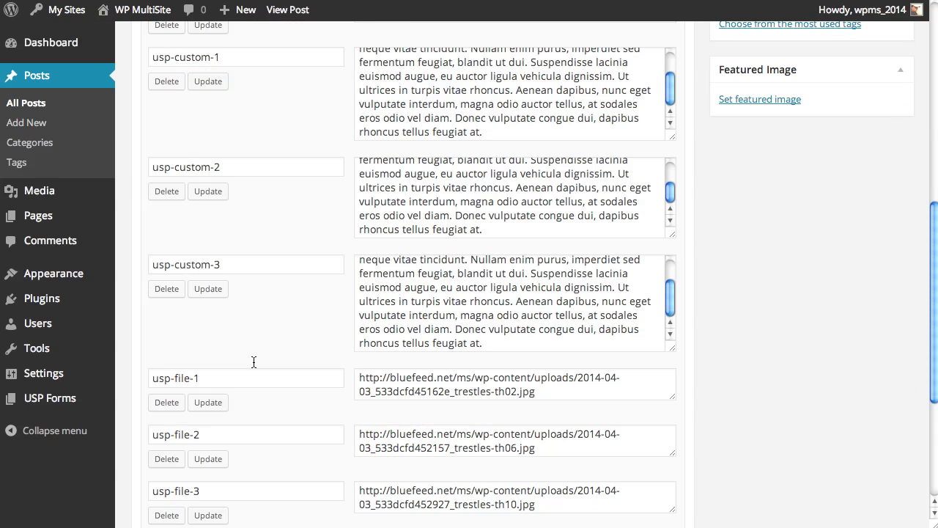
scroll(213, 242, "down", 1)
left_click_drag(204, 240, 124, 236)
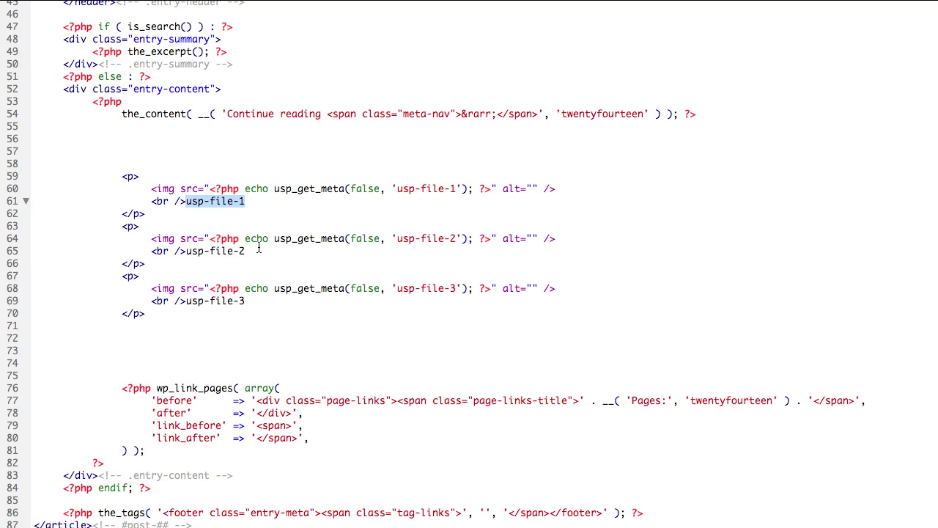
left_click_drag(252, 250, 186, 252)
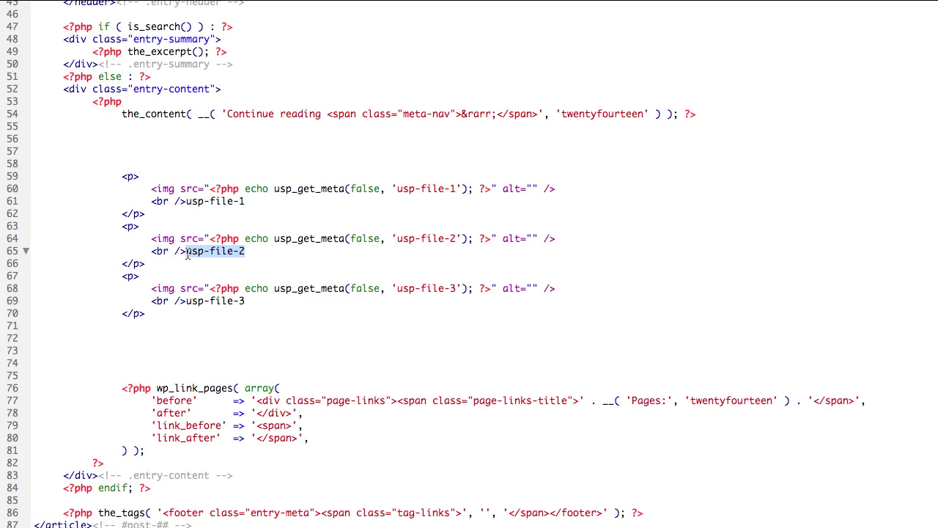
left_click_drag(247, 302, 186, 301)
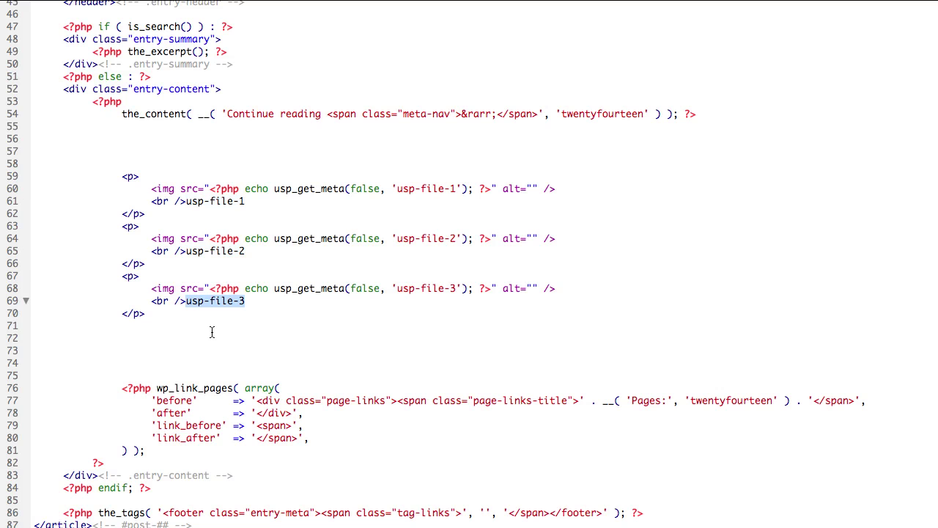
Step: Examine the usp_get_meta calls and their usp-file field name arguments in the three image tags
left_click_drag(457, 188, 396, 191)
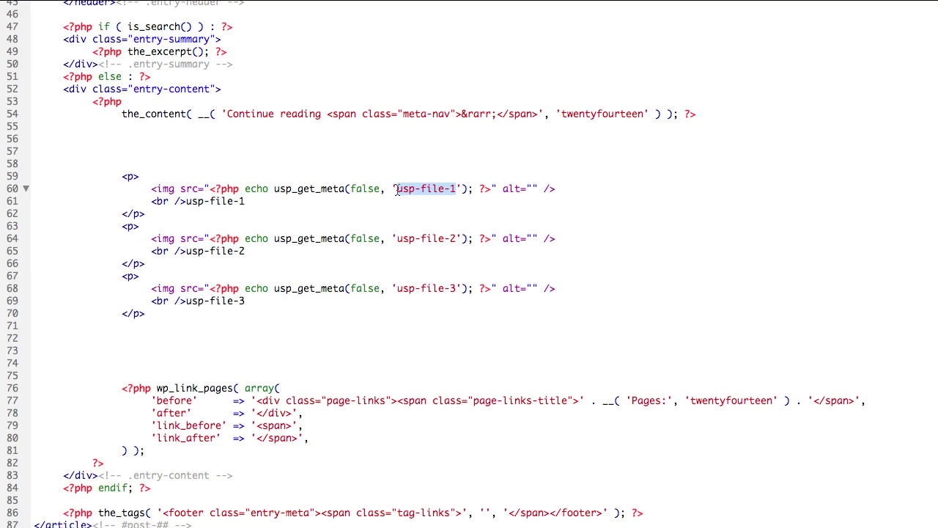
left_click(455, 241)
left_click_drag(456, 239, 397, 240)
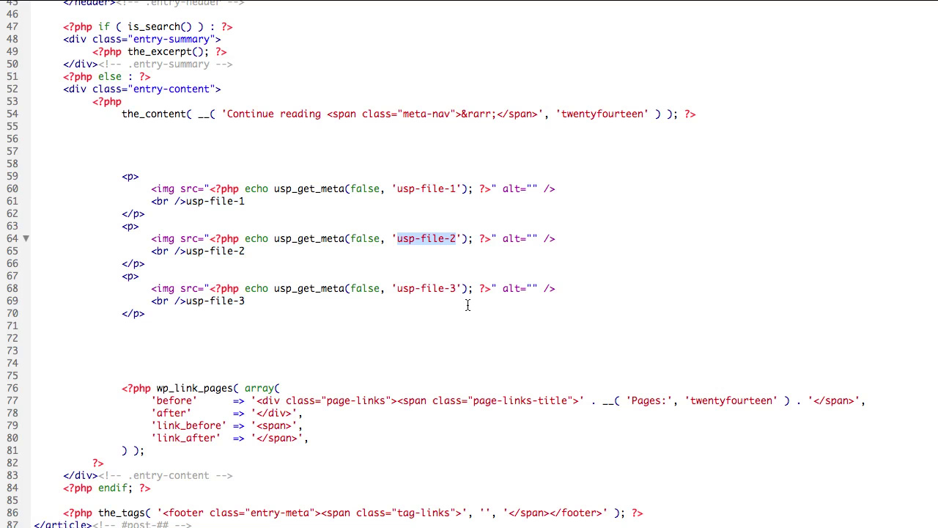
left_click_drag(456, 288, 274, 290)
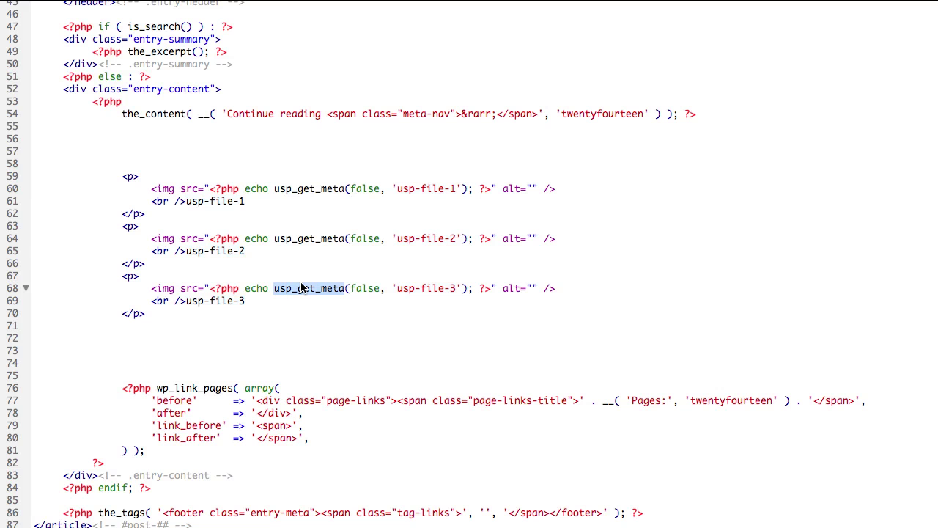
left_click_drag(344, 238, 274, 239)
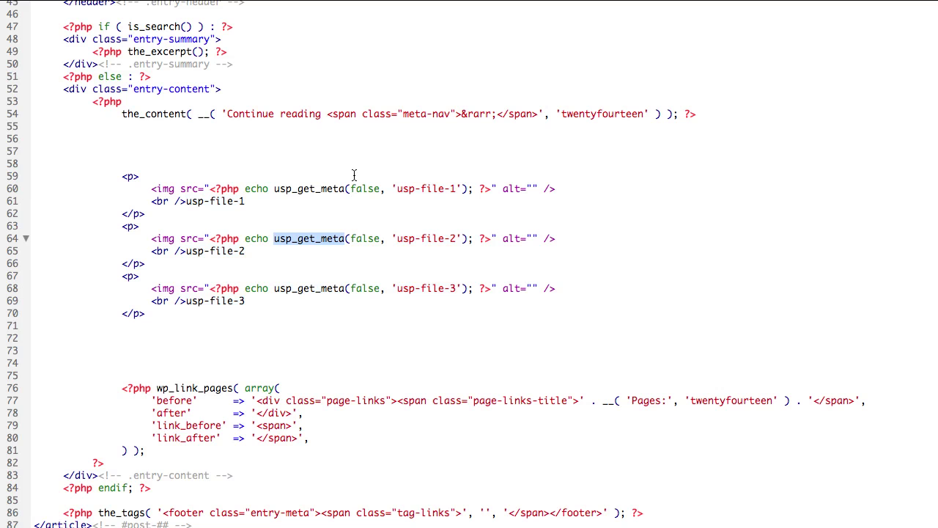
left_click_drag(345, 188, 274, 189)
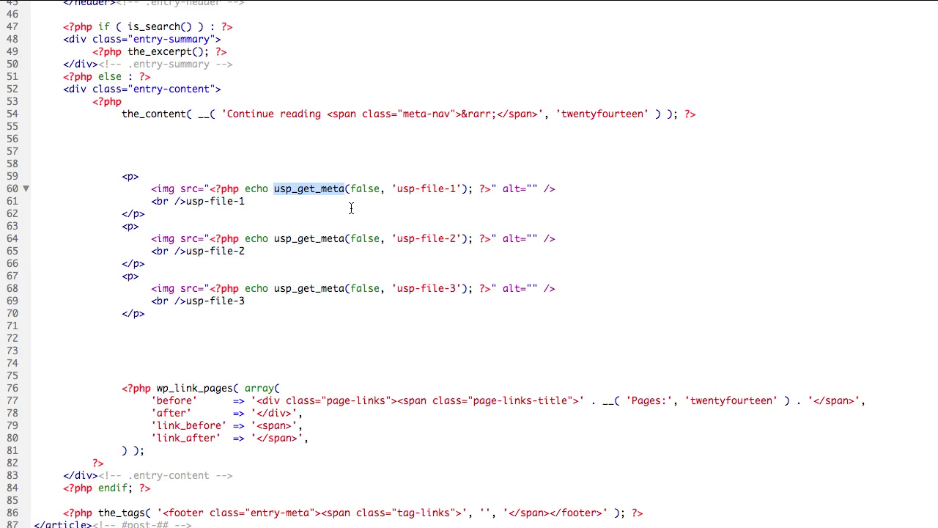
left_click(253, 174)
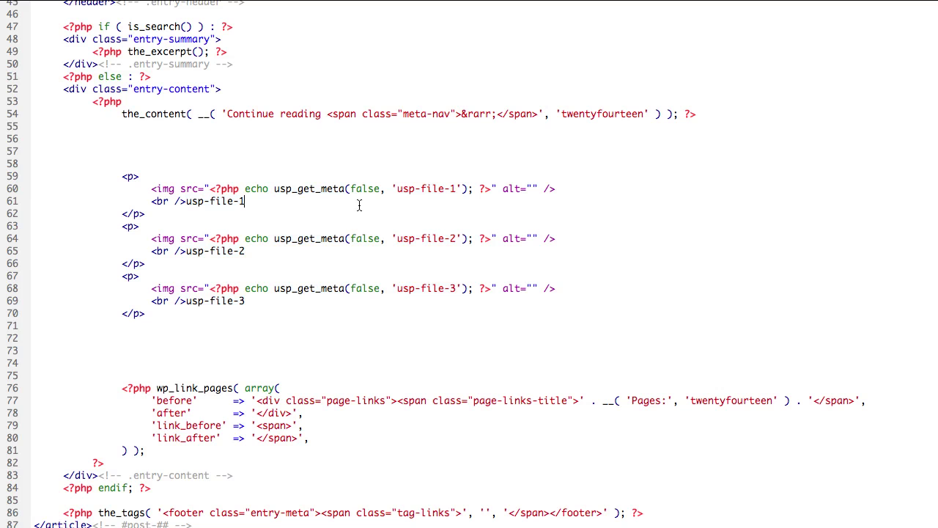
Step: Upload the edited template to the server and switch to the post preview in the browser
left_click(565, 0)
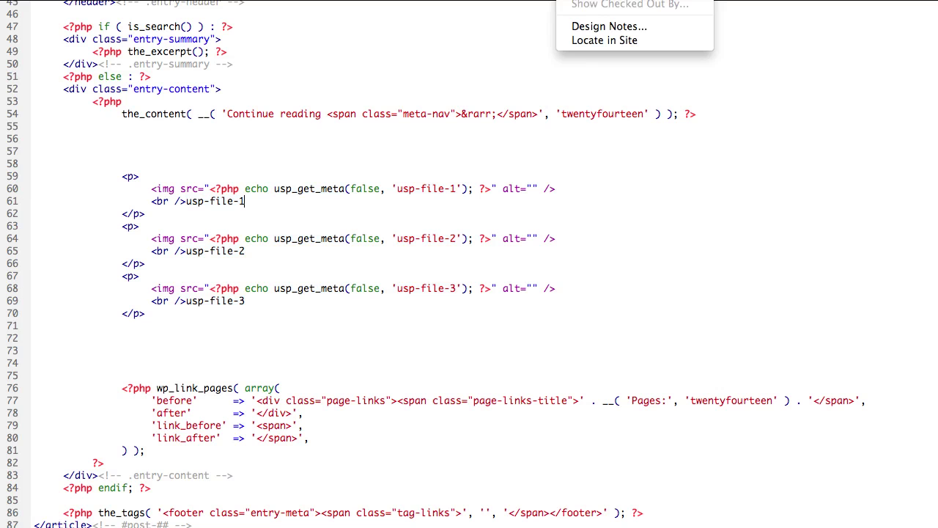
left_click(587, 0)
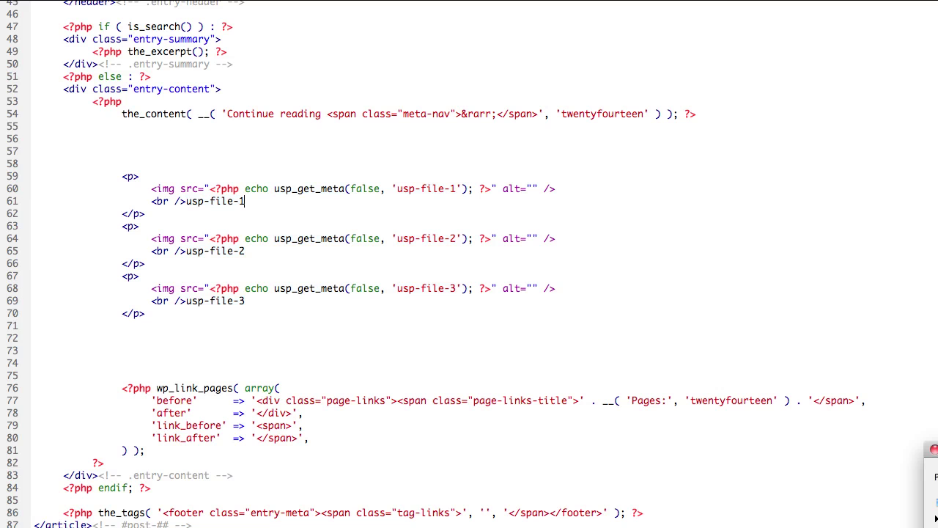
key("super+Tab")
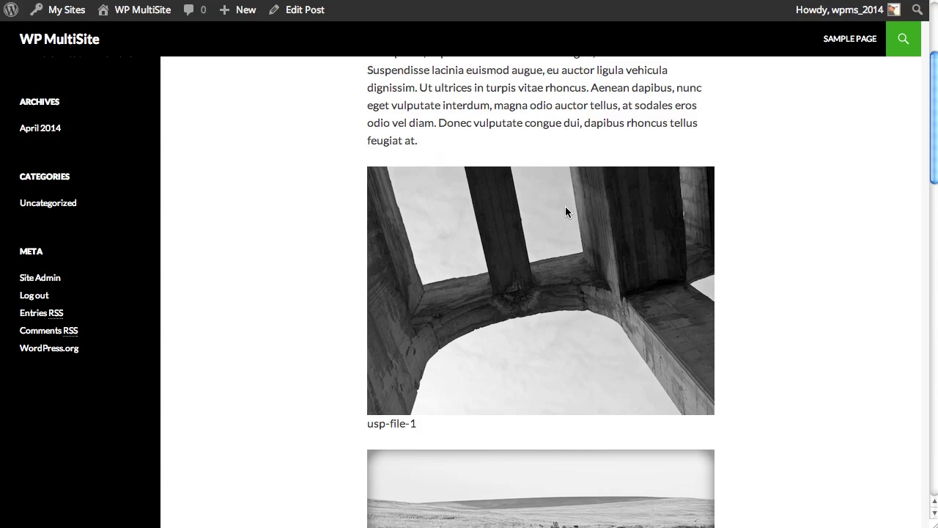
Step: Check the post preview for the three images and their usp-file captions below the content text
scroll(565, 212, "down", 3)
mouse_move(418, 258)
left_mouse_down()
mouse_move(343, 254)
mouse_move(425, 264)
left_mouse_up()
scroll(376, 292, "down", 4)
scroll(533, 300, "down", 6)
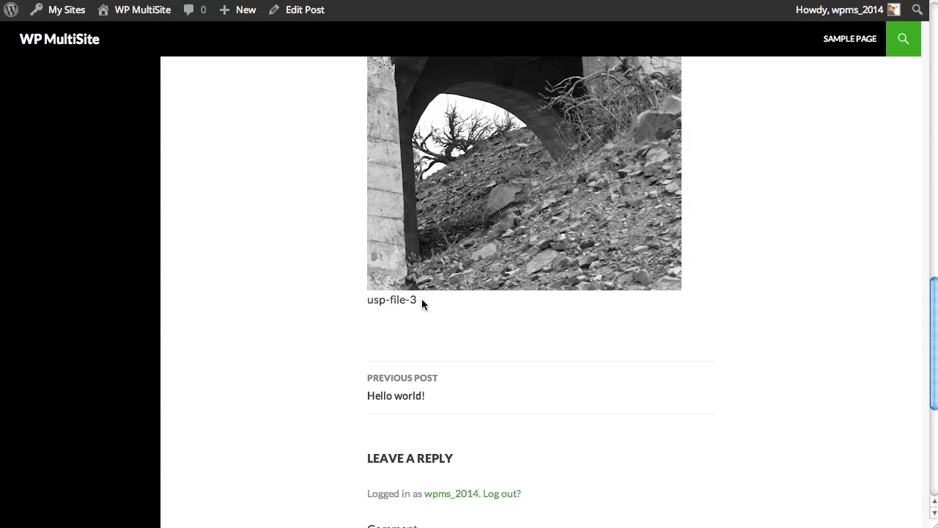
left_click_drag(422, 299, 366, 299)
scroll(574, 363, "up", 15)
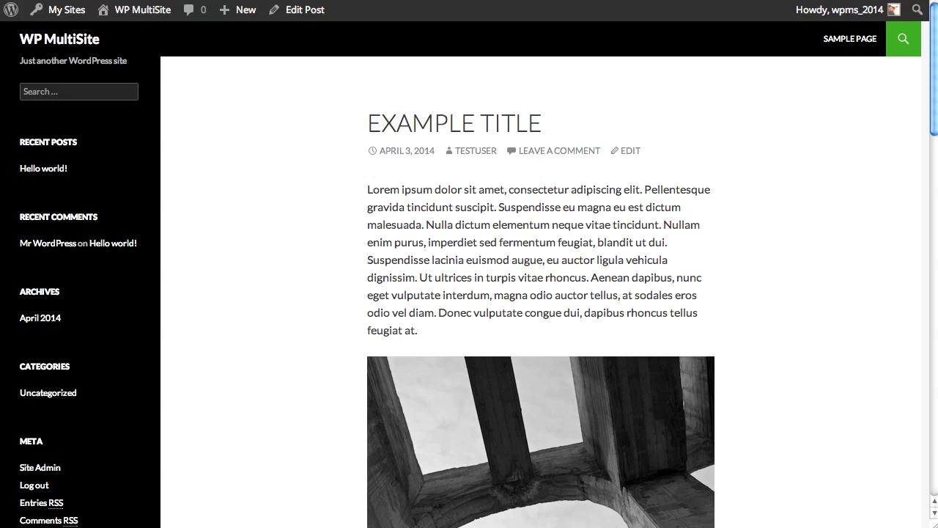
Step: Back in the template code, add paragraphs below the images that output usp-custom-1, usp-custom-2 and usp-custom-3 via usp_get_meta, each with a bold label
key("super+Tab")
left_click(344, 321)
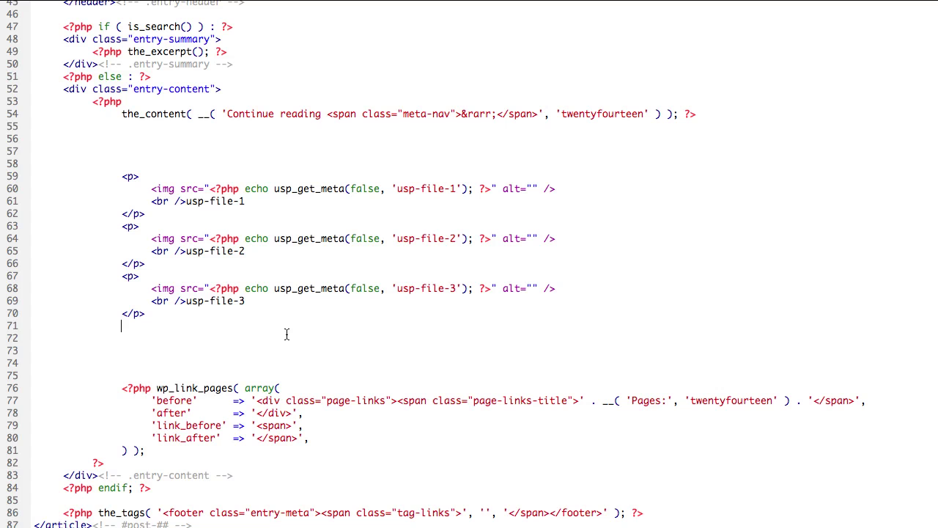
type("<p><strong>usp-custom-1</strong> - <?php echo usp_get_meta(false, 'usp-custom-1'); ?></p> <p><strong>usp-custom-2</strong> - <?php echo usp_get_meta(false, 'usp-custom-2'); ?></p> <p><strong>usp-custom-3</strong> - <?php echo usp_get_meta(false, 'usp-custom-3'); ?></p>")
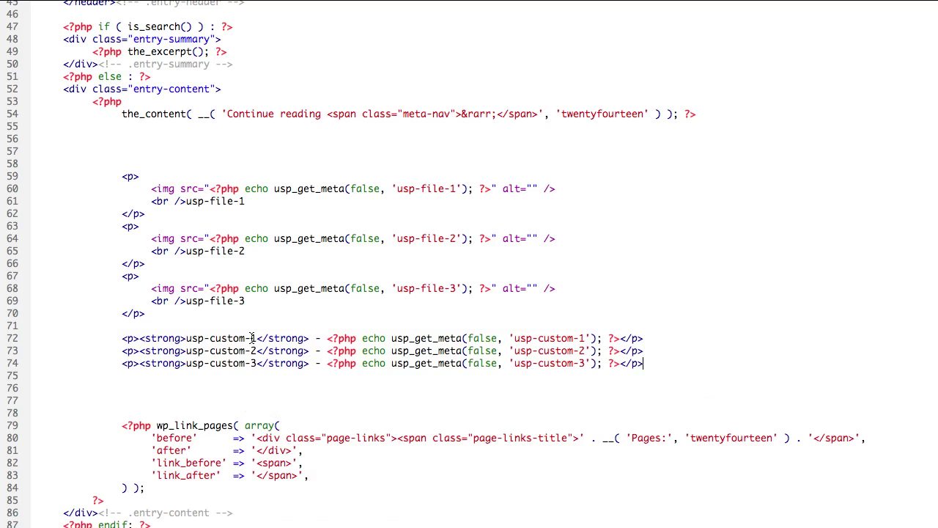
Step: Compare the usp-custom-1 label in the template with the matching custom field name in the post editor
left_click_drag(256, 339, 186, 339)
left_click(260, 339)
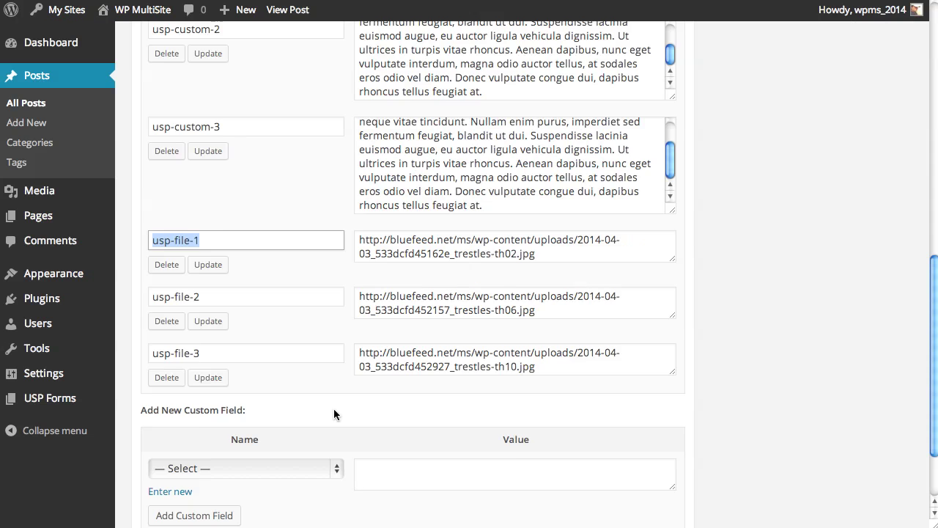
scroll(334, 414, "up", 5)
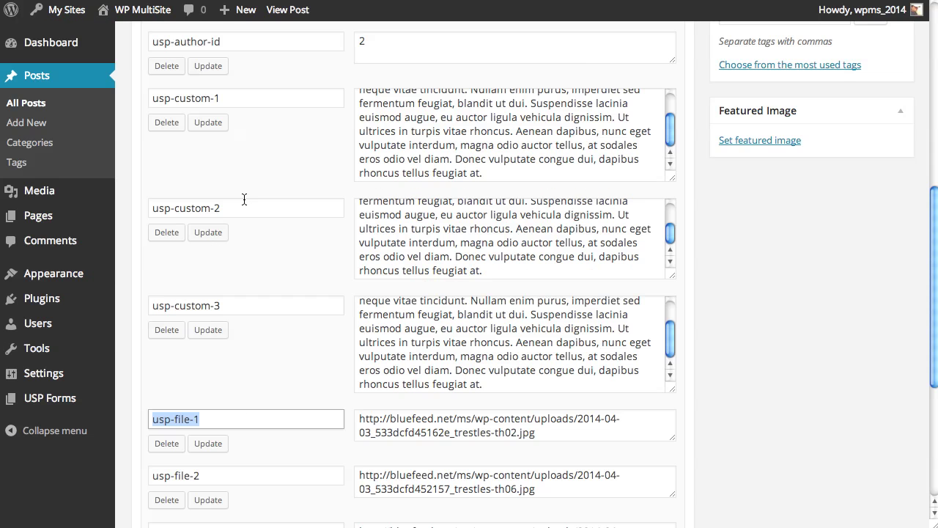
left_click_drag(229, 99, 149, 100)
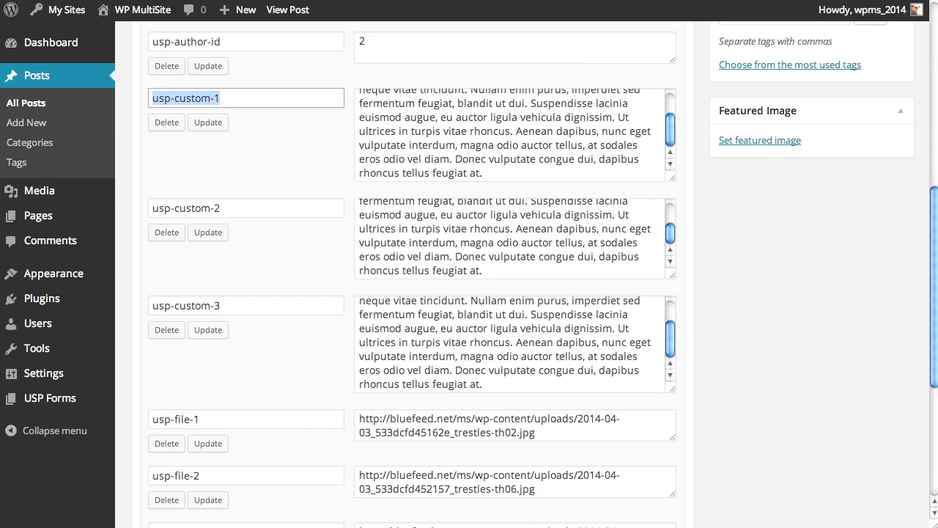
key("super+Tab")
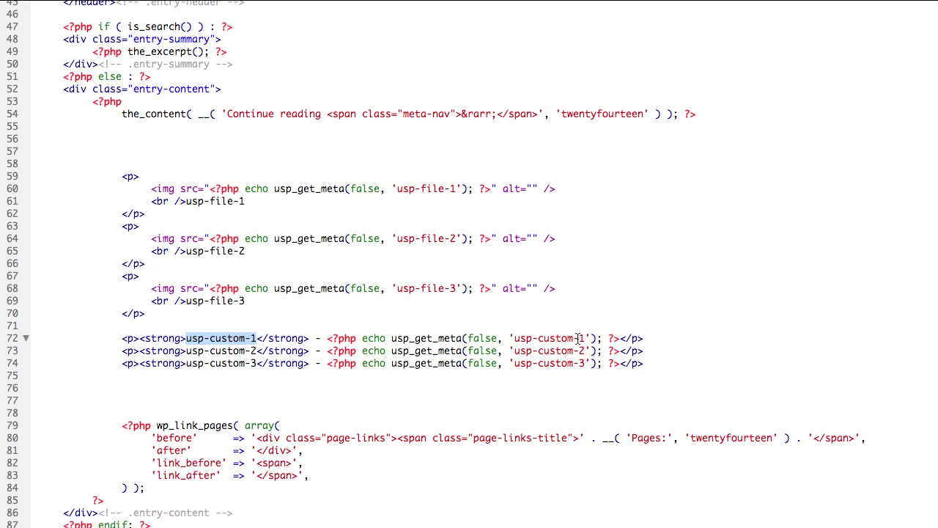
Step: Review the usp_get_meta call in the usp-custom-1 line of the template and switch to the post preview in the browser
left_click_drag(585, 337, 397, 339)
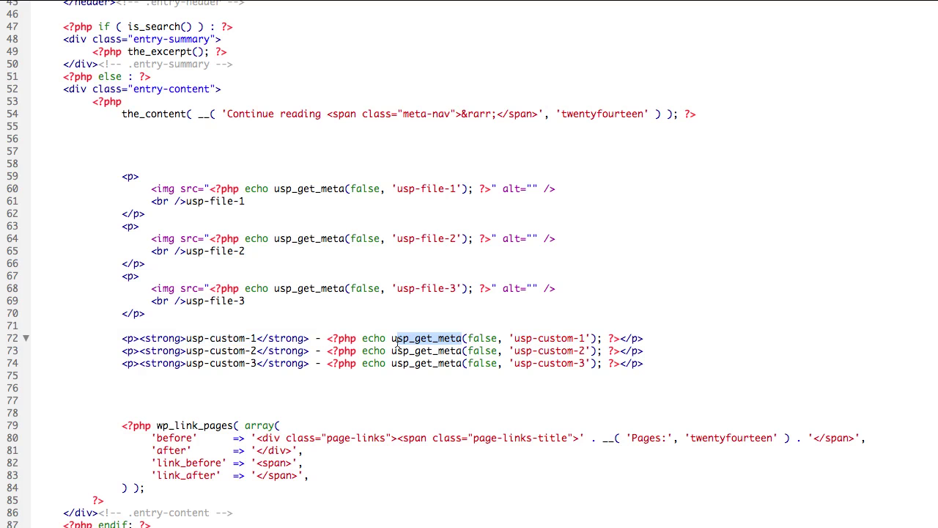
left_click(427, 339)
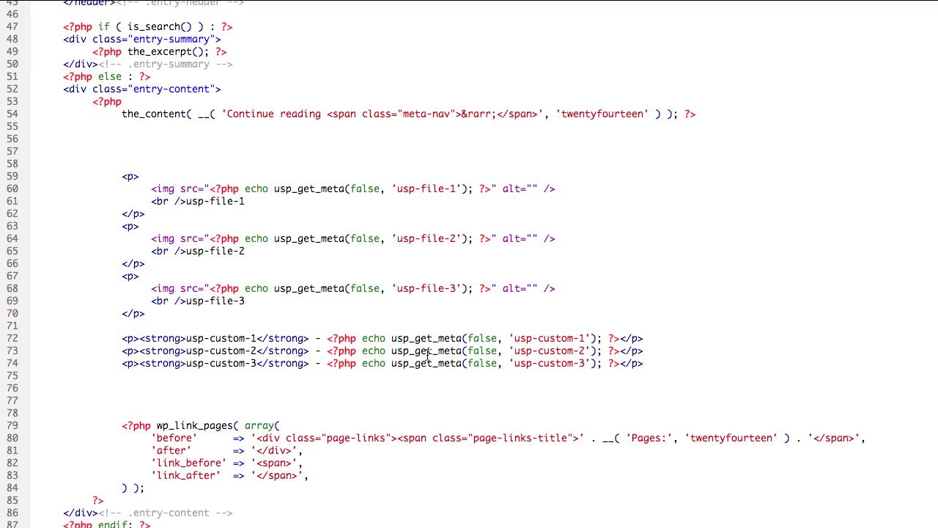
key("Up")
key("Up")
key("Up")
key("Up")
key("Up")
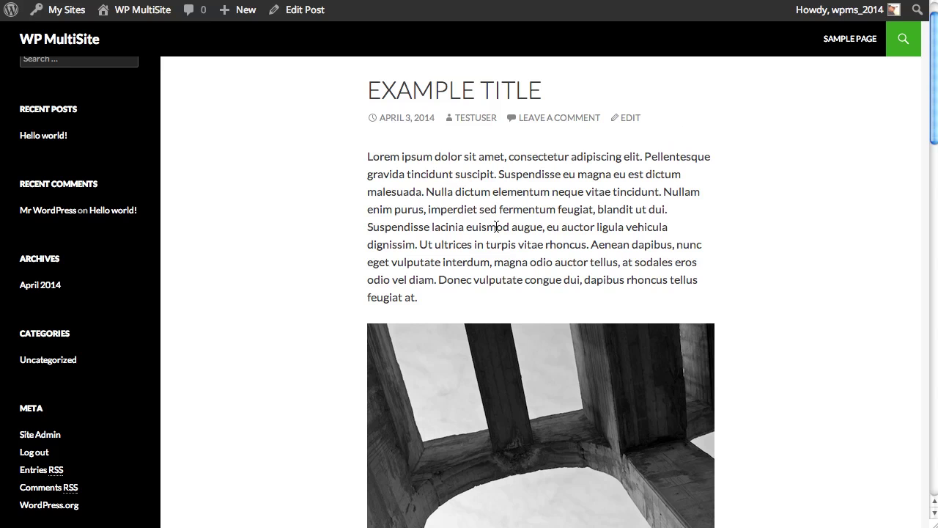
Step: Check the reloaded post preview for the usp-custom-1, usp-custom-2 and usp-custom-3 paragraphs below the three images
scroll(496, 227, "down", 1)
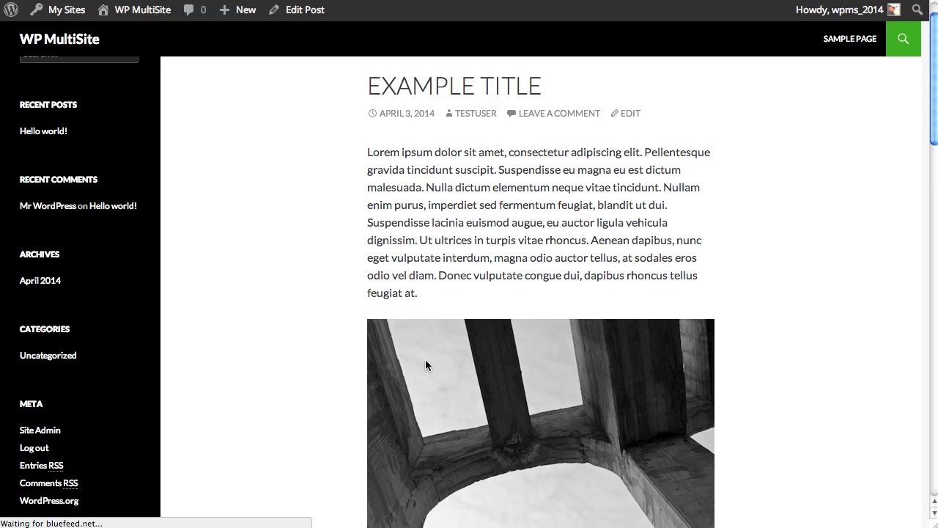
scroll(446, 364, "down", 10)
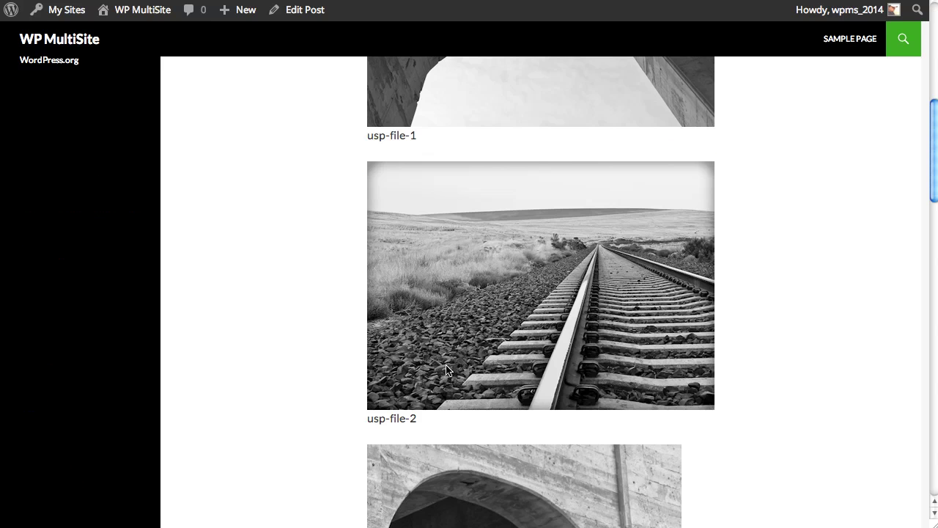
scroll(446, 364, "down", 10)
scroll(447, 367, "down", 3)
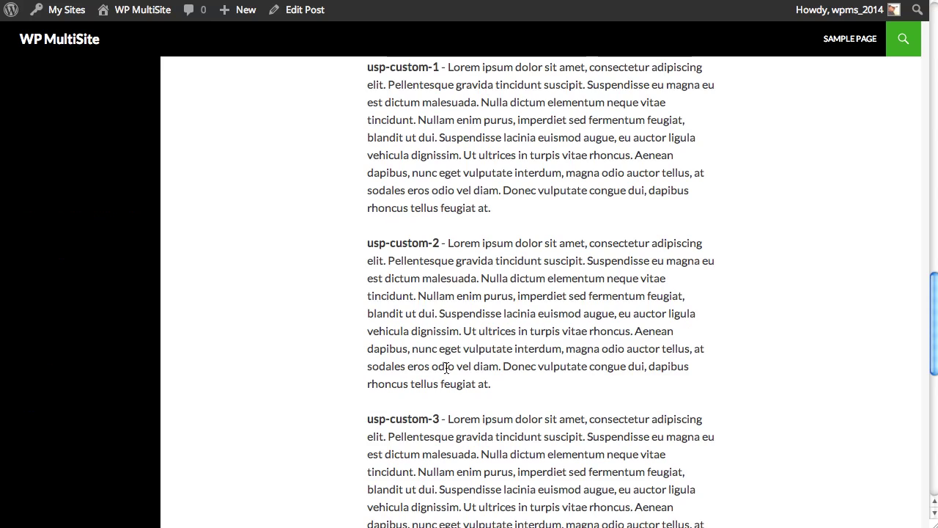
scroll(446, 366, "down", 2)
scroll(462, 370, "up", 3)
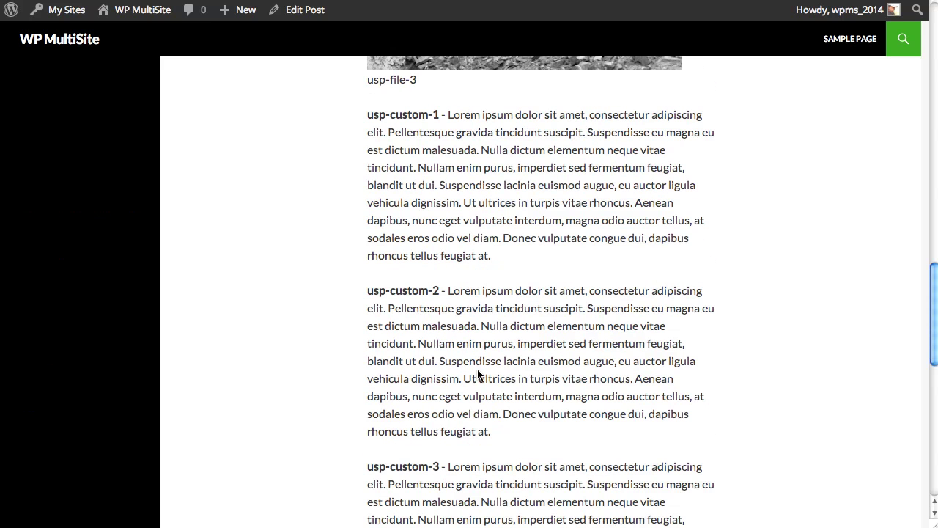
scroll(478, 374, "up", 6)
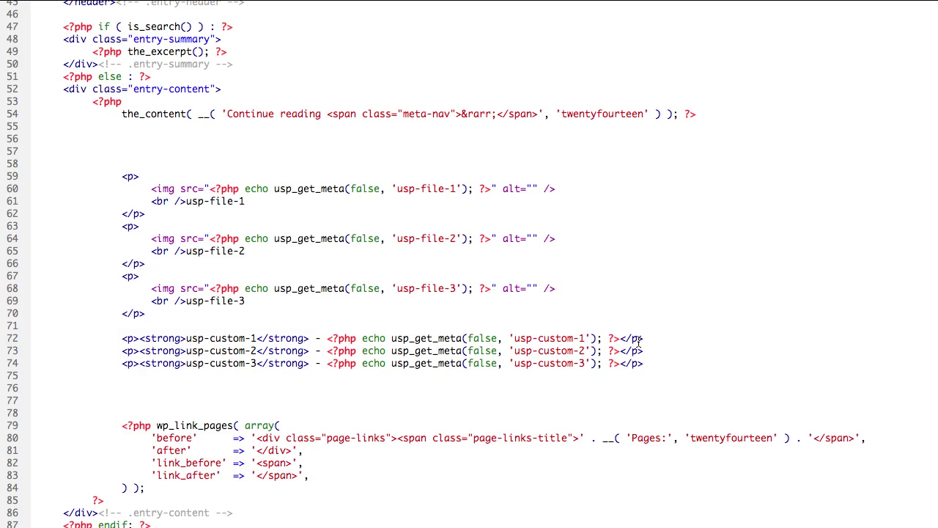
Step: In the template code, move the usp-custom-1 output under the first image, replacing the usp-file-1 caption, and strip its paragraph tags
left_click_drag(642, 339, 118, 339)
key("super+x")
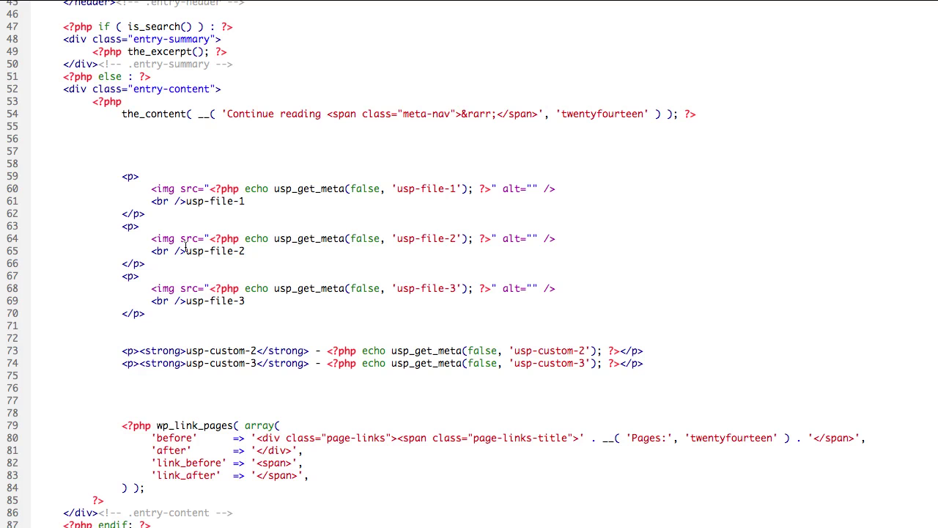
left_click_drag(254, 201, 152, 201)
key("super+v")
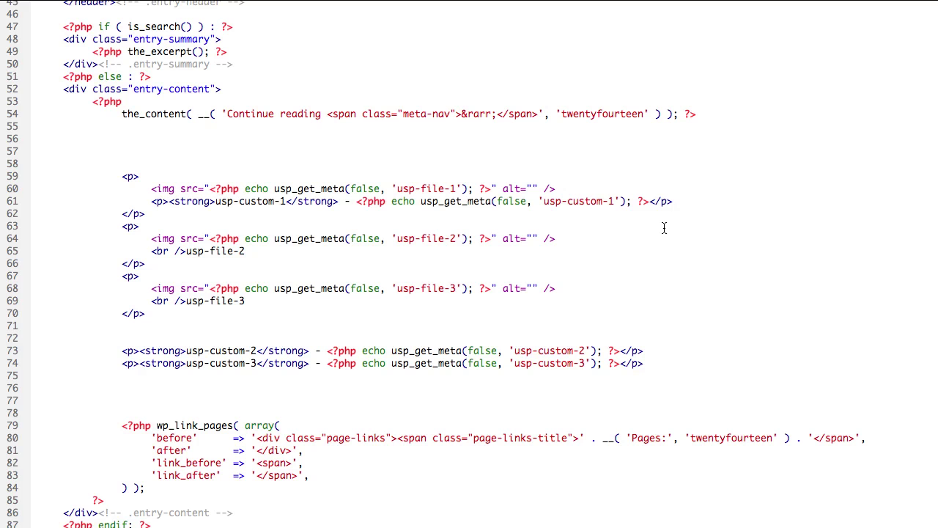
key("BackSpace")
key("BackSpace")
key("BackSpace")
key("BackSpace")
left_click(168, 203)
key("BackSpace")
key("BackSpace")
key("BackSpace")
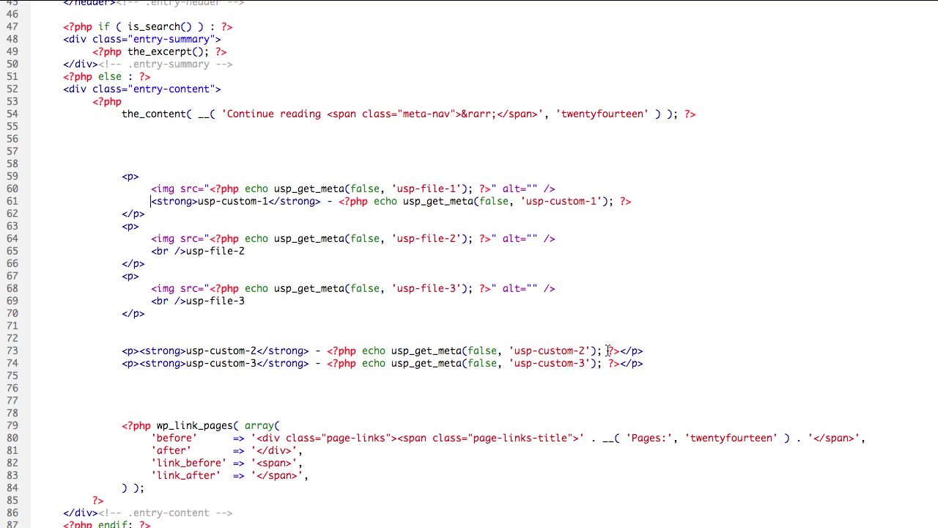
Step: Move the usp-custom-2 label and output, without paragraph tags, under the second image in place of the usp-file-2 caption
left_click_drag(619, 350, 142, 351)
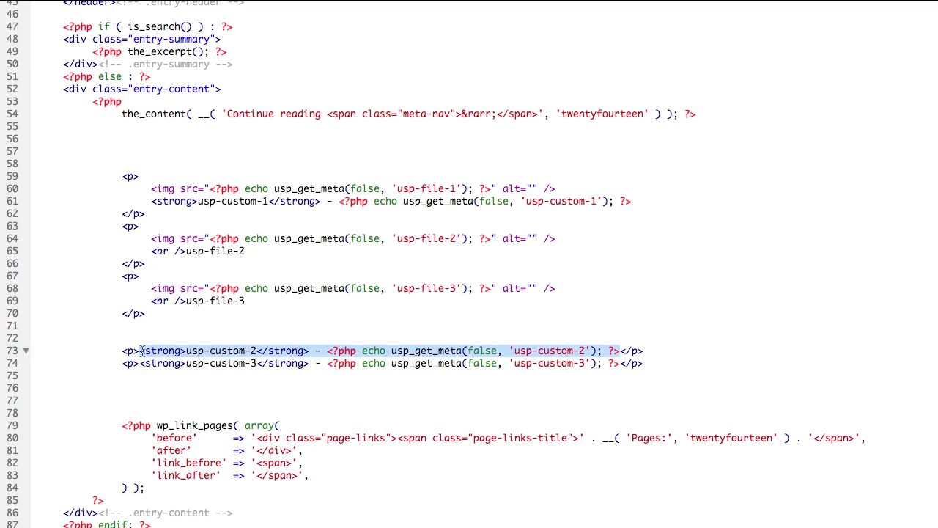
key("BackSpace")
left_click_drag(269, 258, 152, 254)
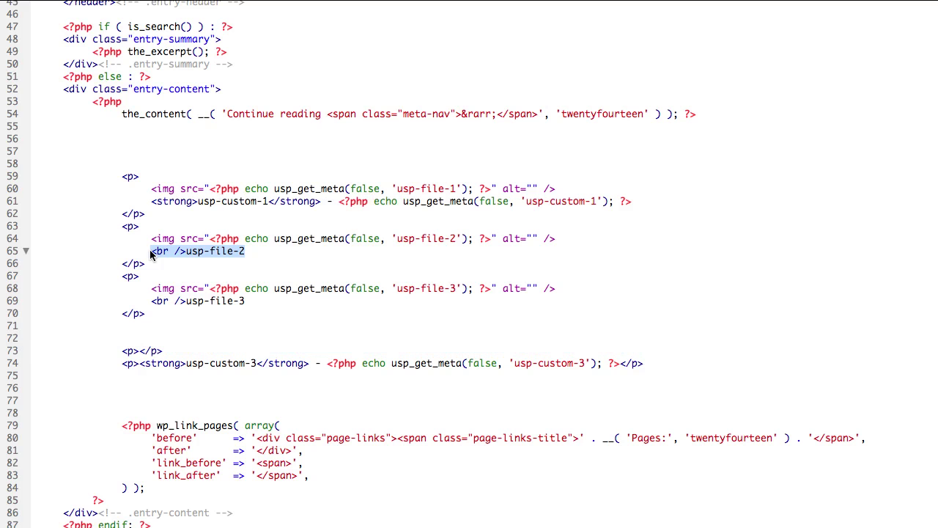
key("super+v")
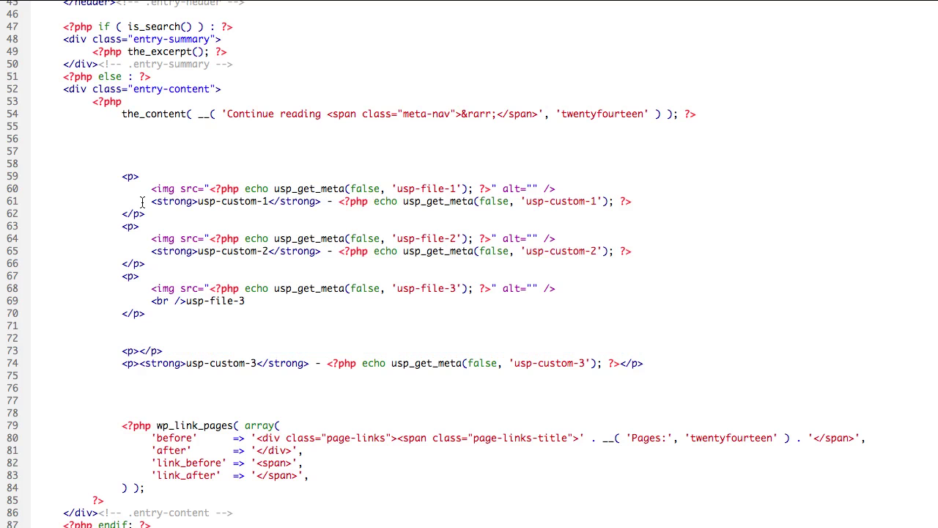
Step: Insert a <br /> tag before the bold usp-custom-1 and usp-custom-2 labels
left_click(152, 203)
type("<br ")
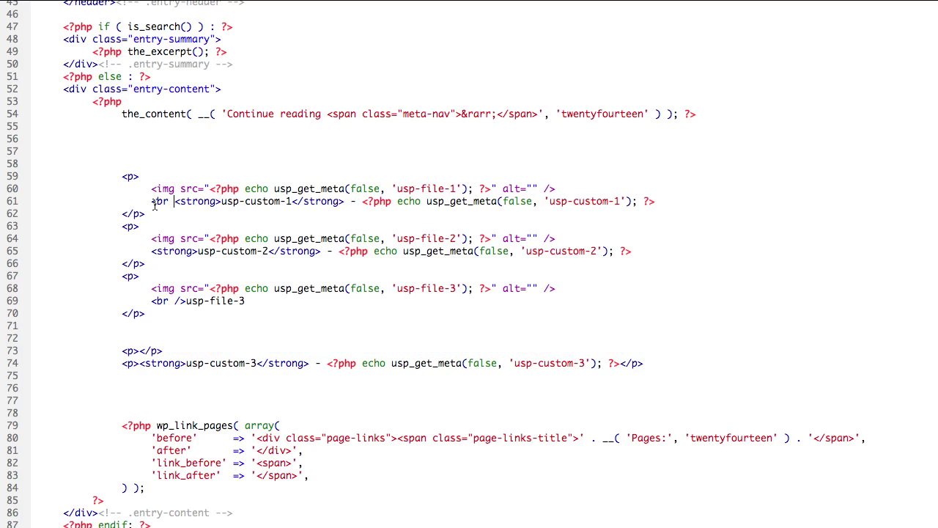
type("/>")
left_click_drag(186, 203, 142, 204)
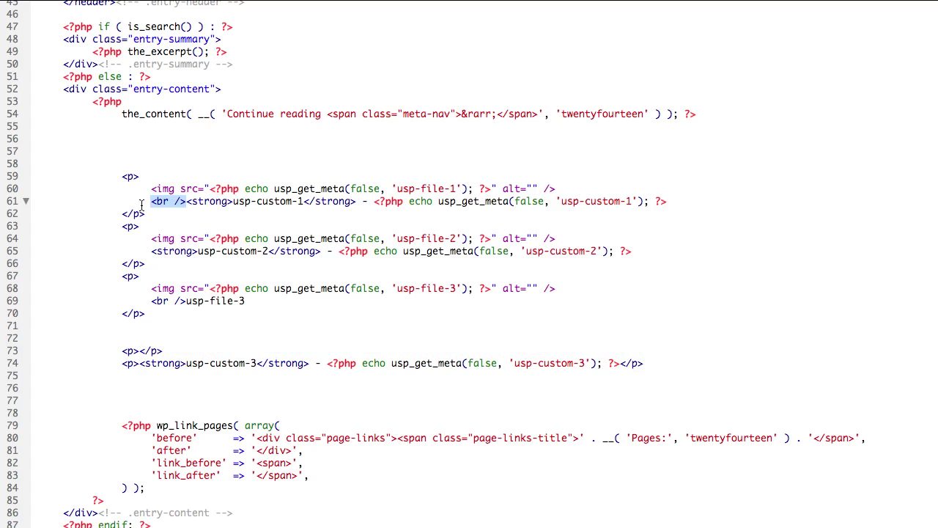
left_click(153, 253)
key("ctrl+v")
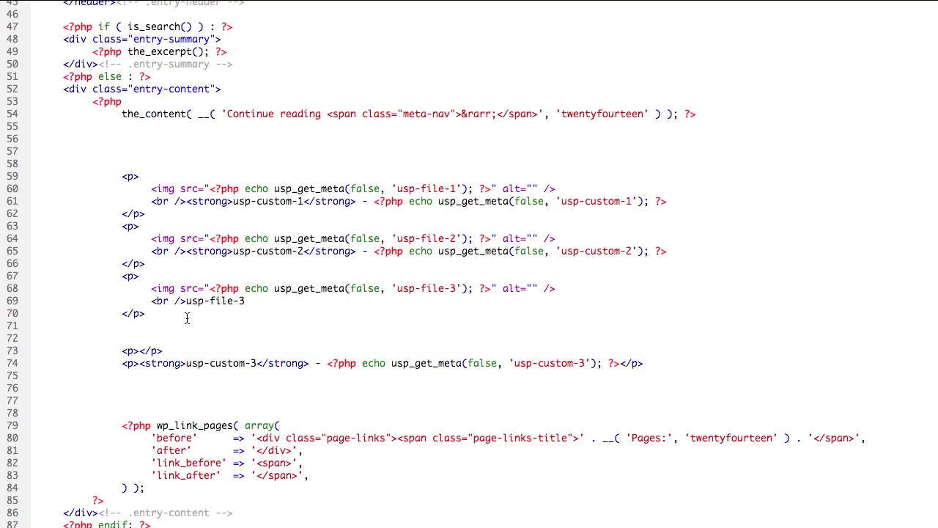
Step: Move the usp-custom-3 label and output under the third image in place of the usp-file-3 text, and delete the leftover empty paragraphs
left_click_drag(620, 363, 137, 366)
key("super+x")
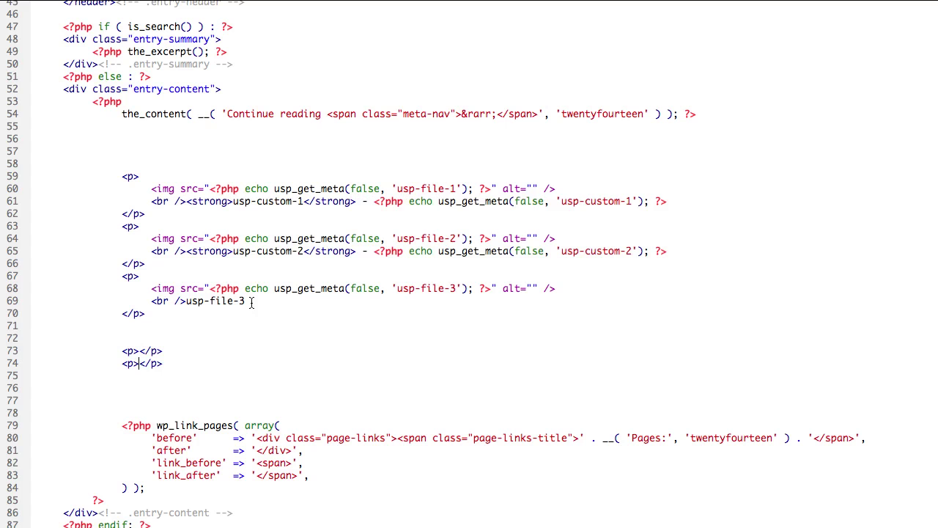
left_click_drag(252, 302, 185, 304)
key("super+v")
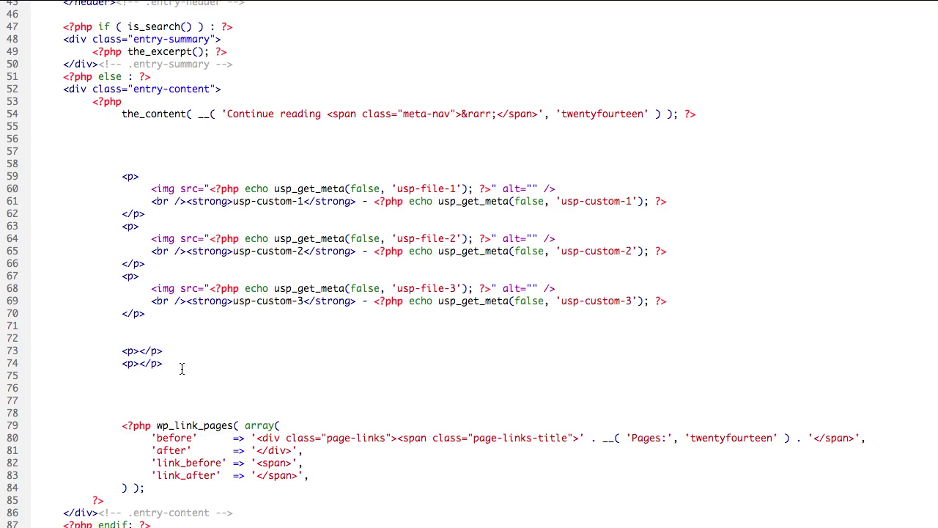
left_click_drag(181, 367, 107, 339)
key("BackSpace")
key("BackSpace")
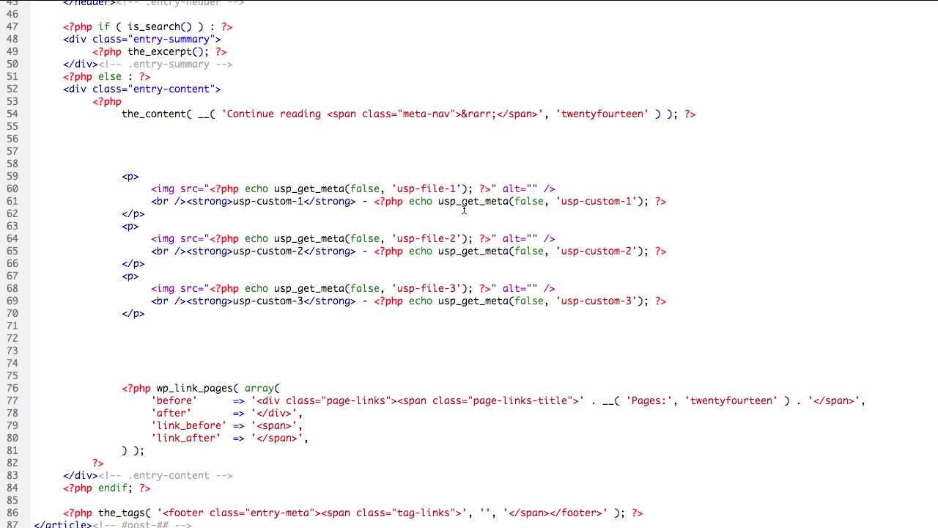
Step: Upload the edited template to the server and reload the post preview in the browser
right_click(564, 45)
key("Escape")
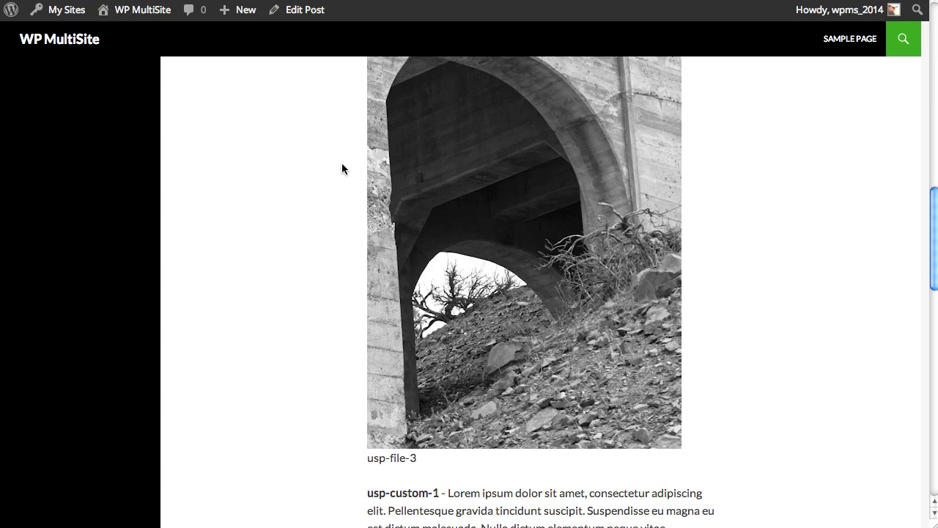
scroll(342, 168, "up", 12)
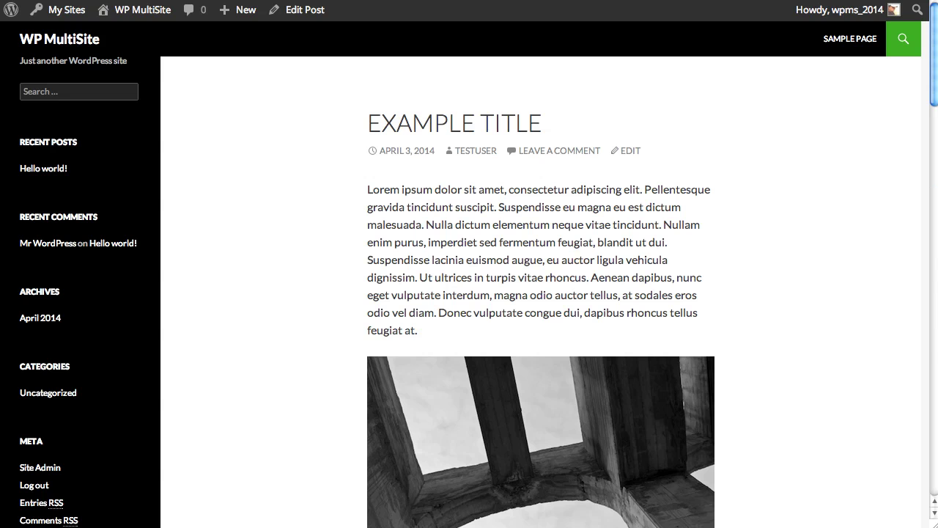
left_click(51, 0)
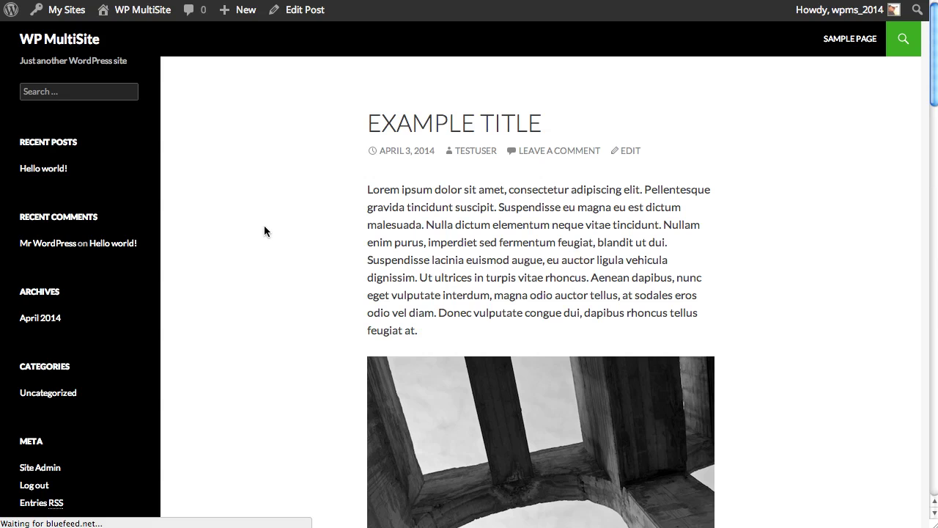
Step: Check the post preview for each image paired with its matching usp-custom text
scroll(265, 229, "down", 4)
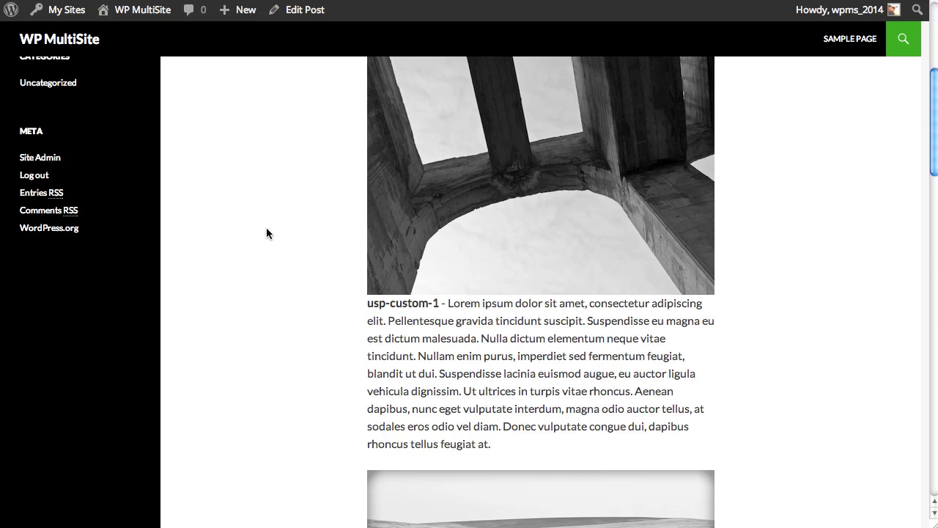
scroll(266, 229, "up", 1)
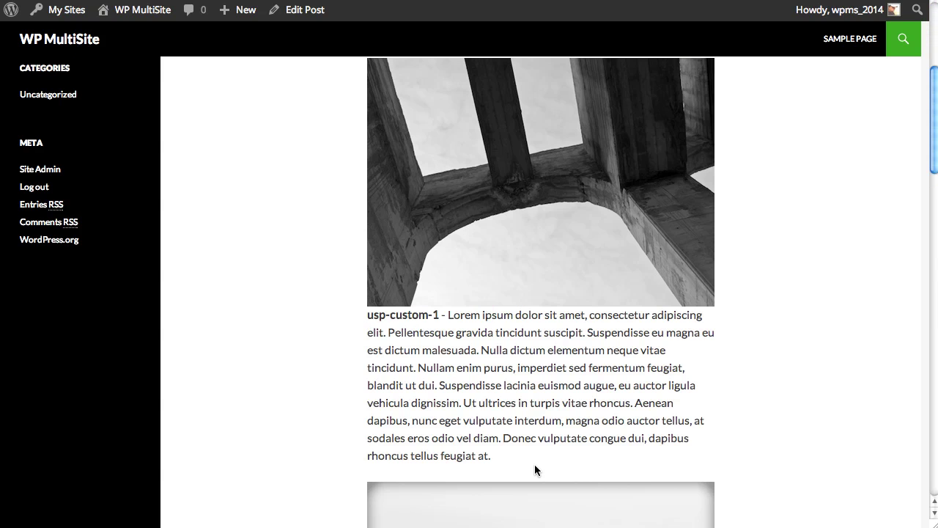
left_click_drag(535, 466, 329, 290)
left_click_drag(528, 404, 525, 404)
scroll(522, 401, "down", 6)
scroll(518, 400, "down", 6)
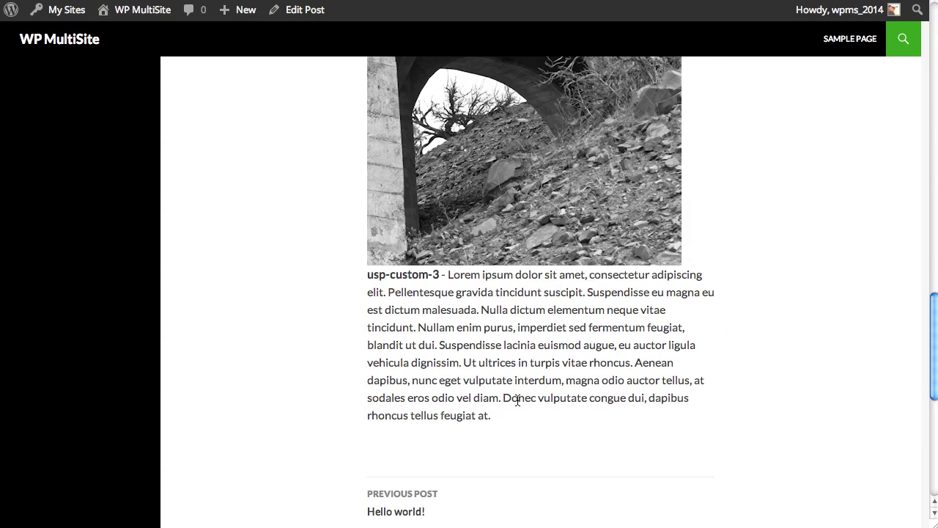
scroll(518, 400, "down", 1)
scroll(516, 402, "up", 20)
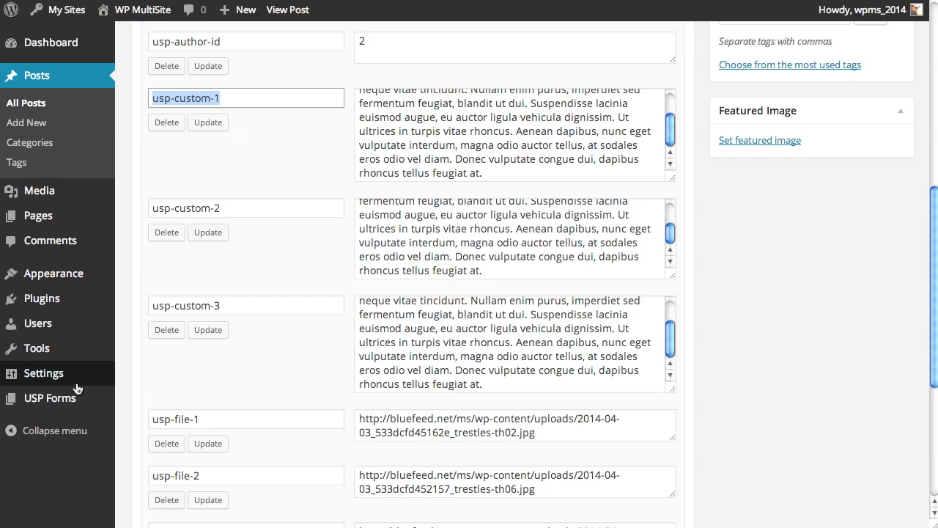
Step: Open Example Form from the USP Forms list for editing and enlarge its content editor
left_click(77, 395)
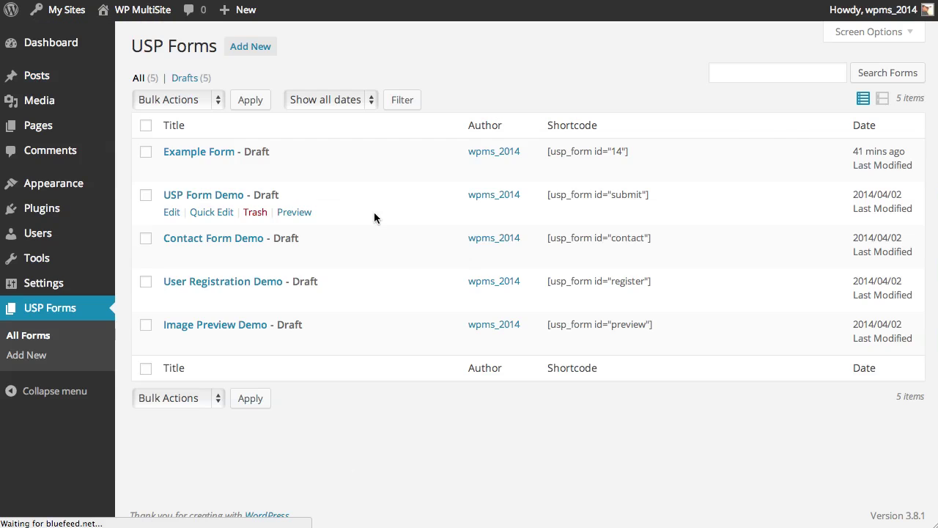
left_click(209, 152)
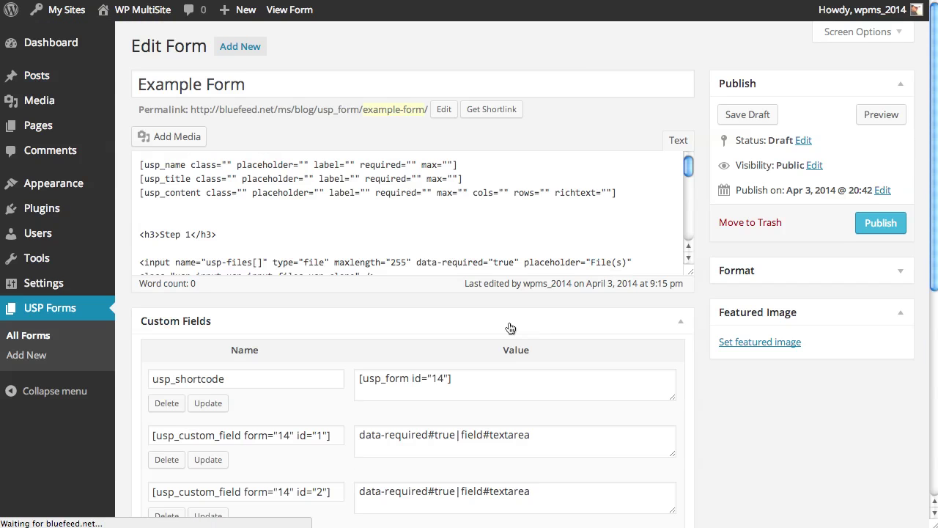
left_click_drag(689, 333, 689, 511)
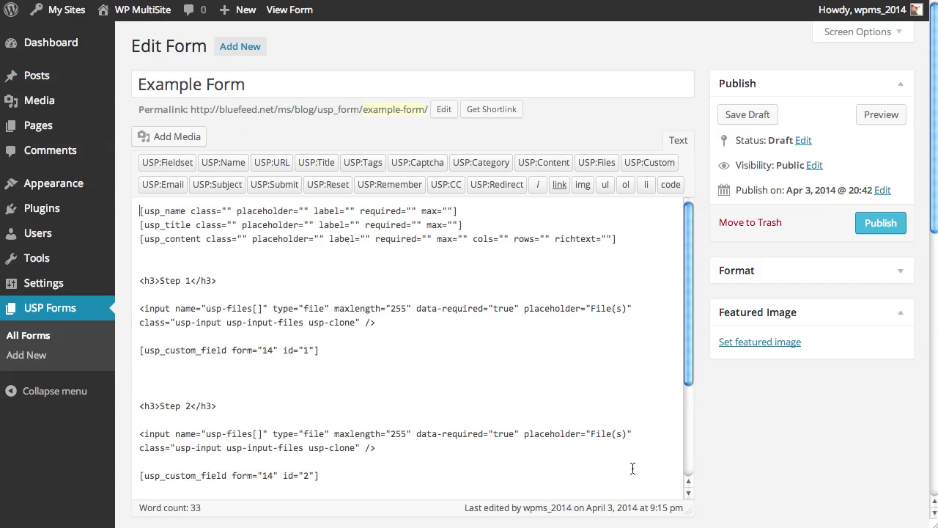
Step: Examine the usp-files[] file input markup in Step 1 and Step 2 of the form code
left_click_drag(377, 325, 264, 296)
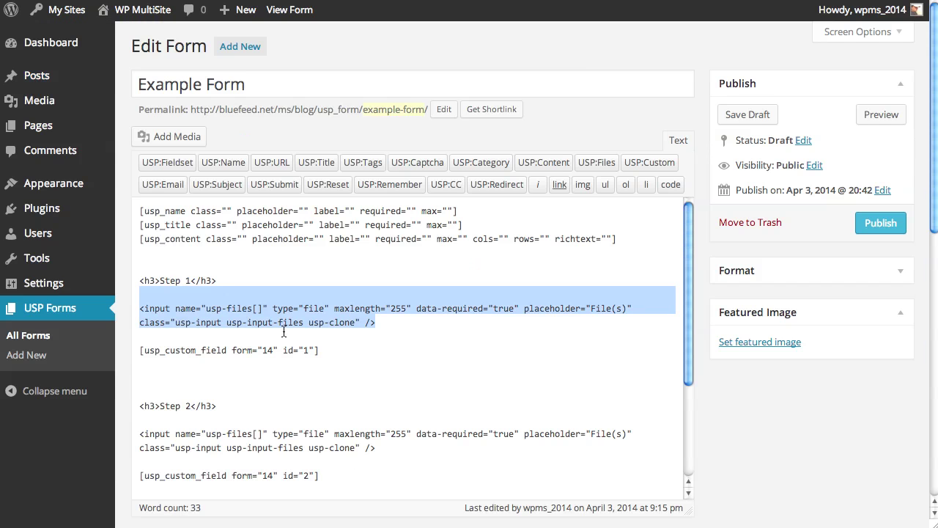
left_click_drag(284, 332, 139, 308)
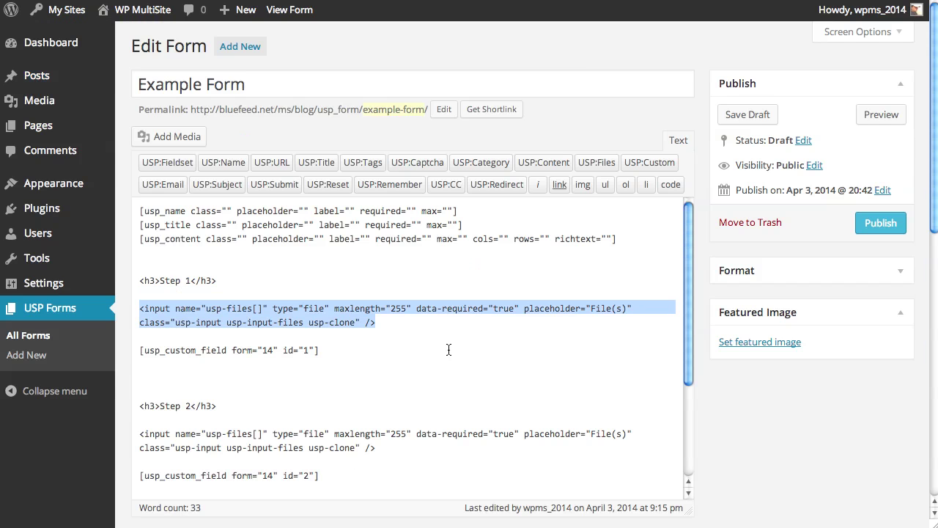
left_click(373, 326)
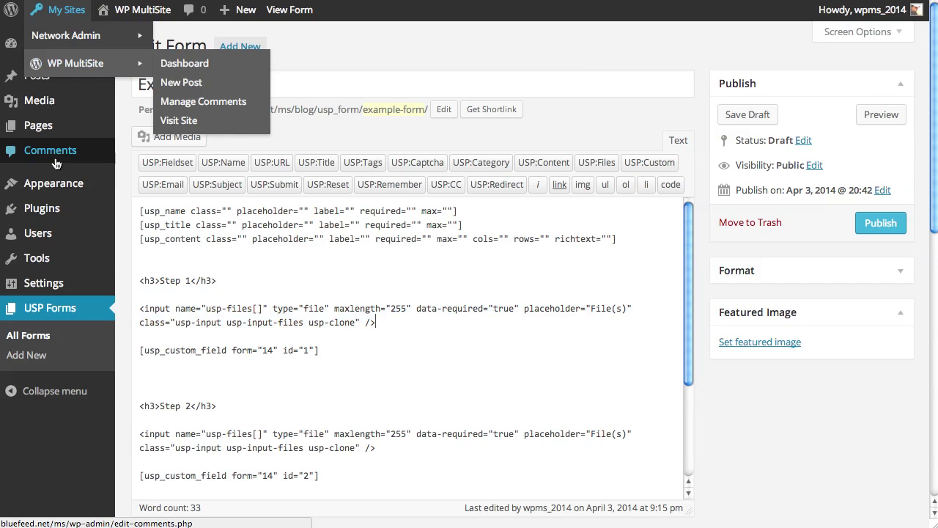
left_click_drag(387, 317, 139, 308)
scroll(387, 391, "down", 2)
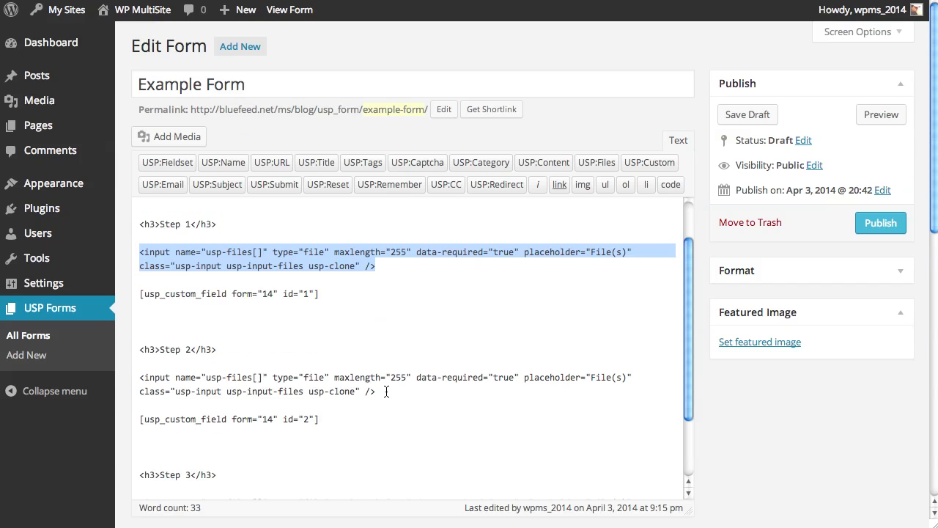
left_click_drag(386, 392, 139, 377)
left_click(275, 309)
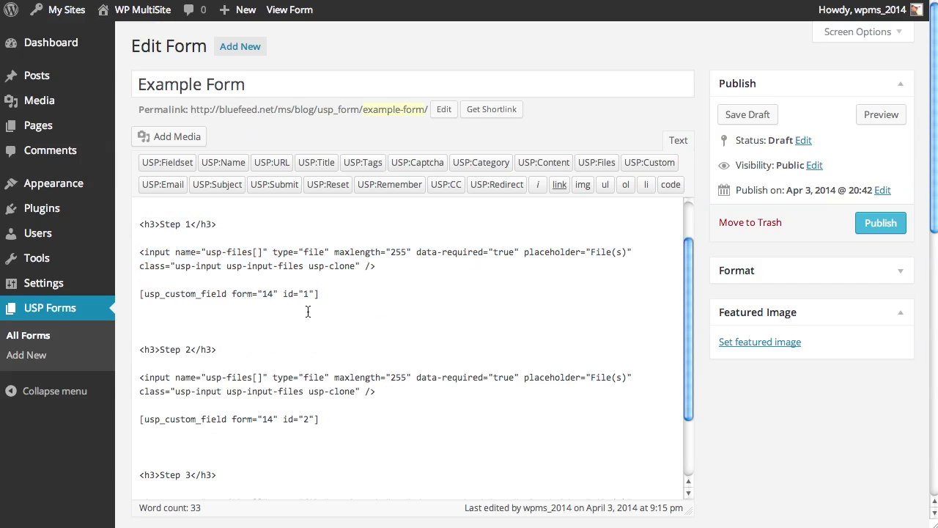
Step: Compare the complete file input tags under Step 1 and Step 2, and save the Example Form draft
left_click_drag(376, 266, 139, 253)
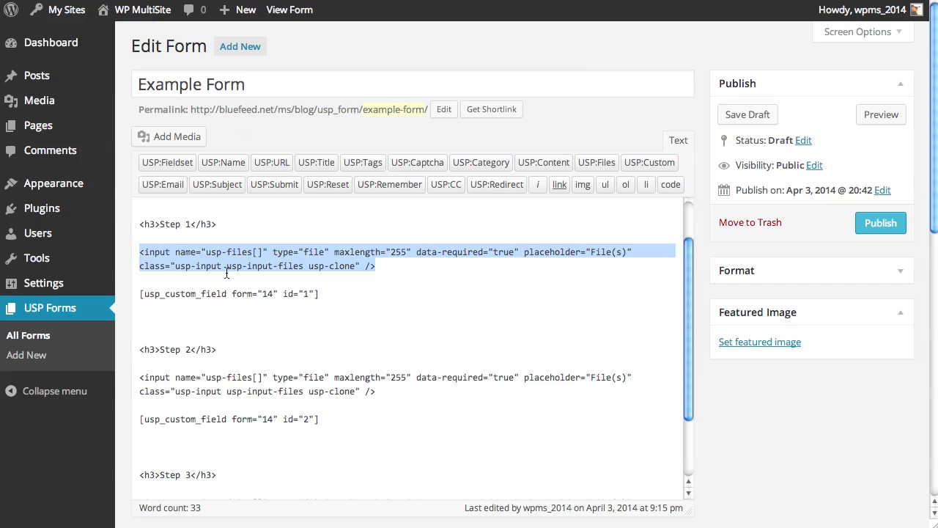
mouse_move(377, 391)
left_mouse_down()
mouse_move(251, 392)
mouse_move(307, 370)
left_mouse_up()
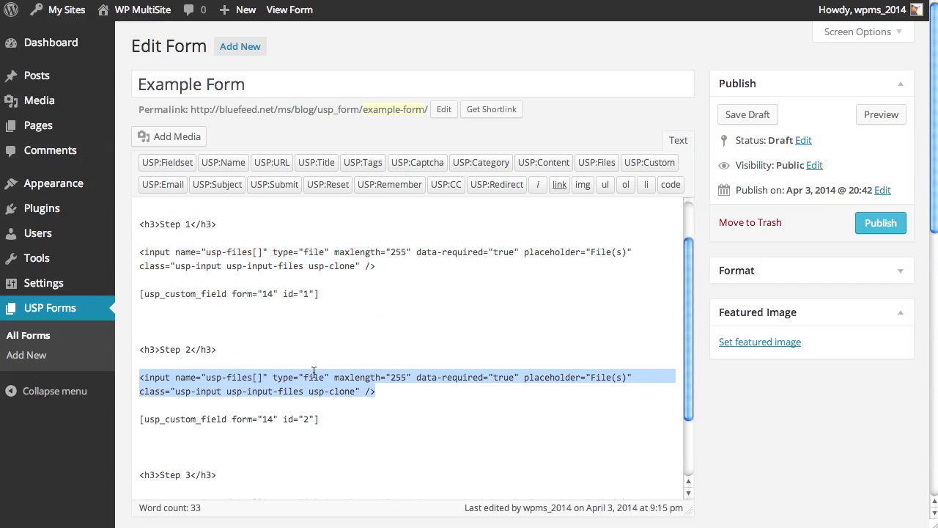
left_click(749, 115)
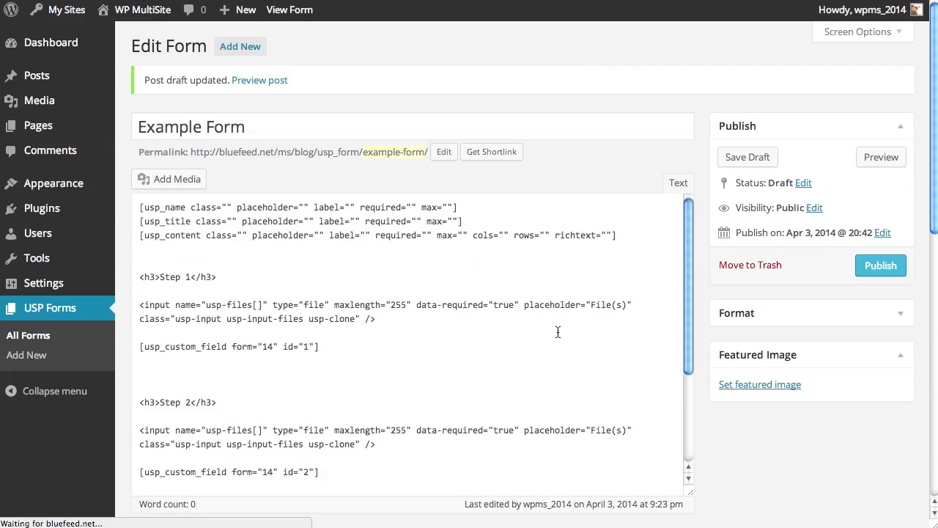
scroll(378, 333, "down", 1)
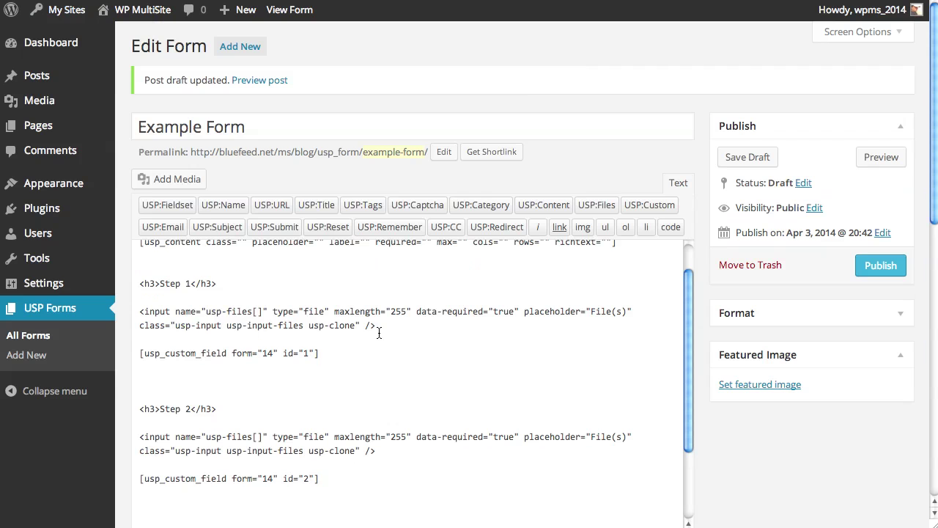
mouse_move(379, 333)
left_mouse_down()
mouse_move(103, 325)
mouse_move(105, 314)
left_mouse_up()
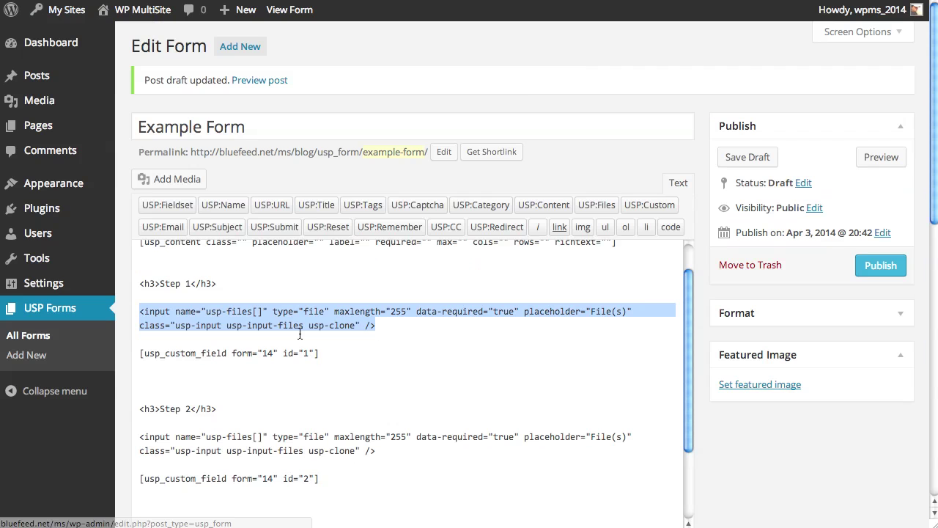
key("BackSpace")
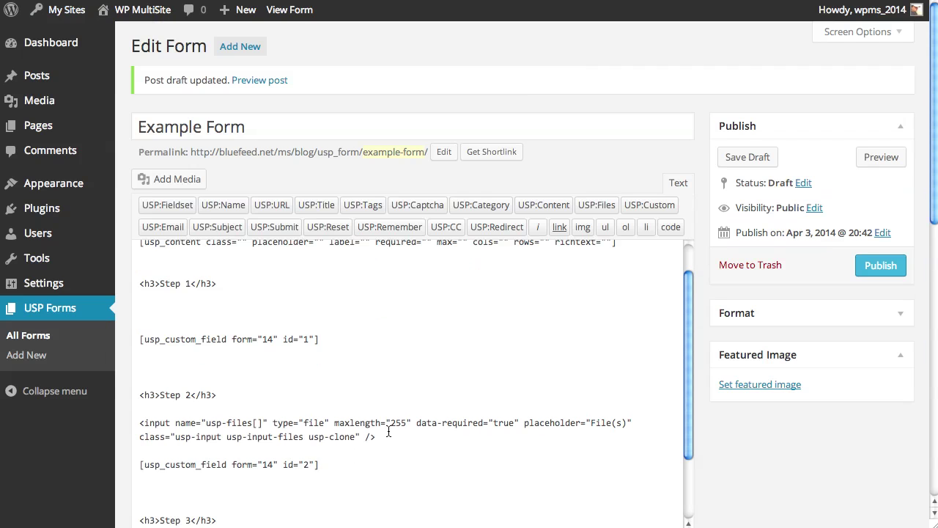
key("ctrl+z")
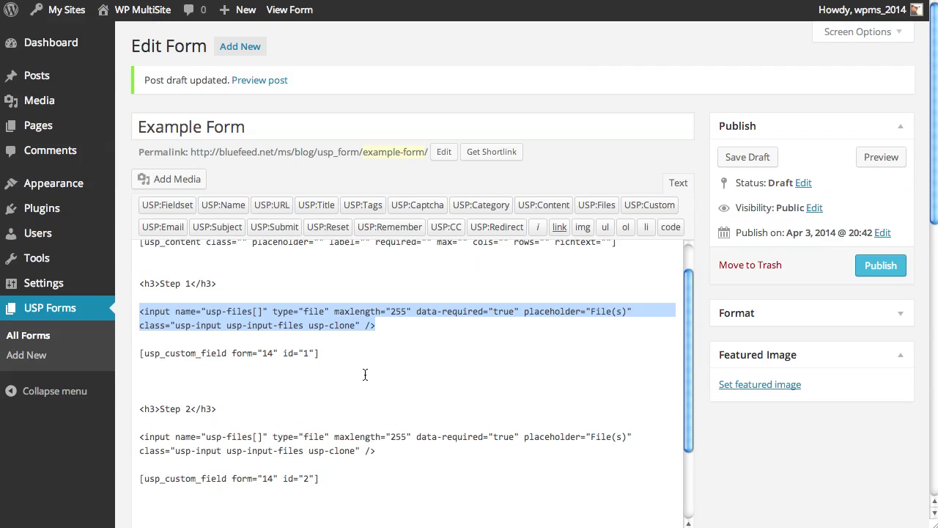
left_click(350, 357)
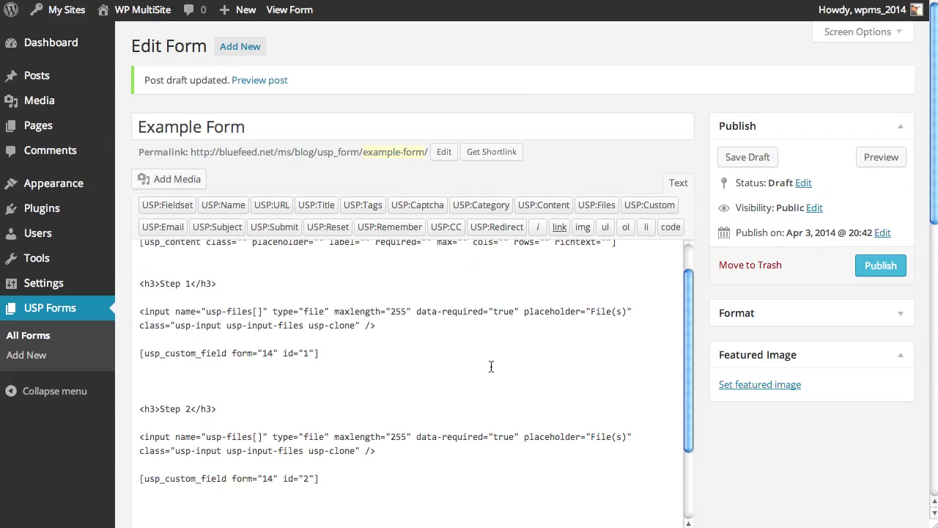
Step: Look over the full form code and save the Example Form draft again
scroll(492, 367, "down", 5)
scroll(497, 366, "up", 5)
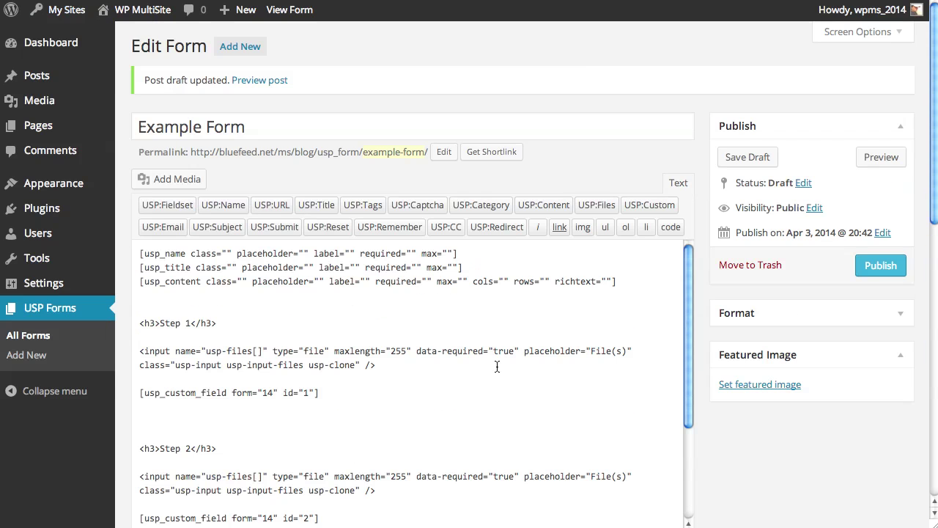
left_click(755, 159)
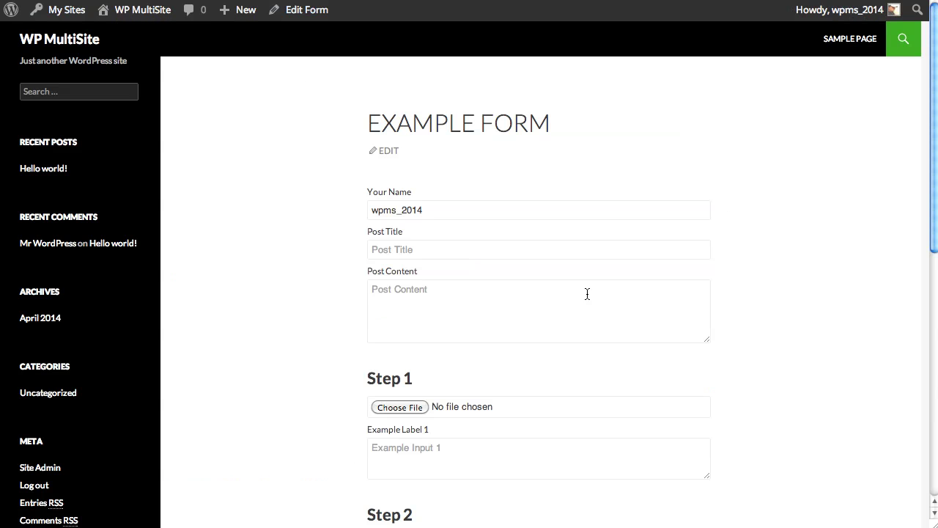
Step: Review the Example Form on the site, checking the file upload and textarea pair in each of Steps 1 to 3
scroll(587, 294, "down", 3)
scroll(612, 296, "down", 8)
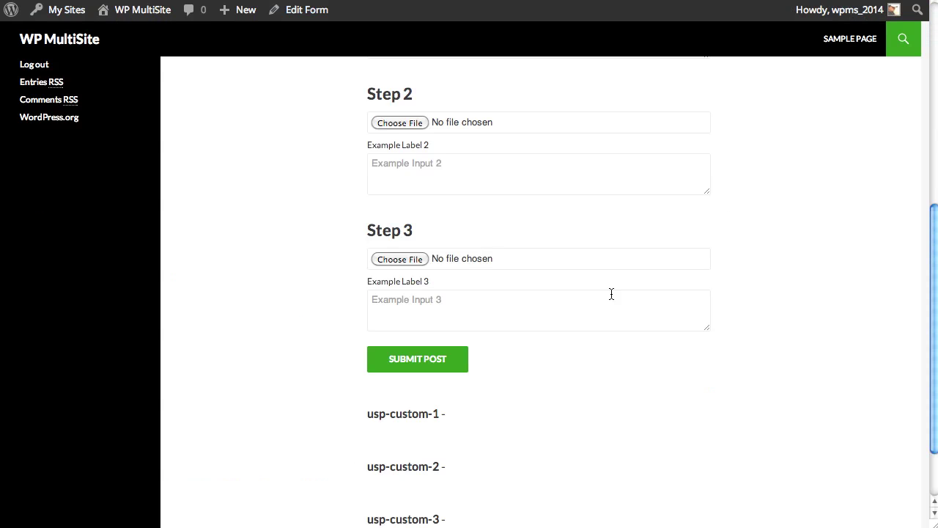
scroll(697, 297, "up", 11)
scroll(785, 299, "down", 8)
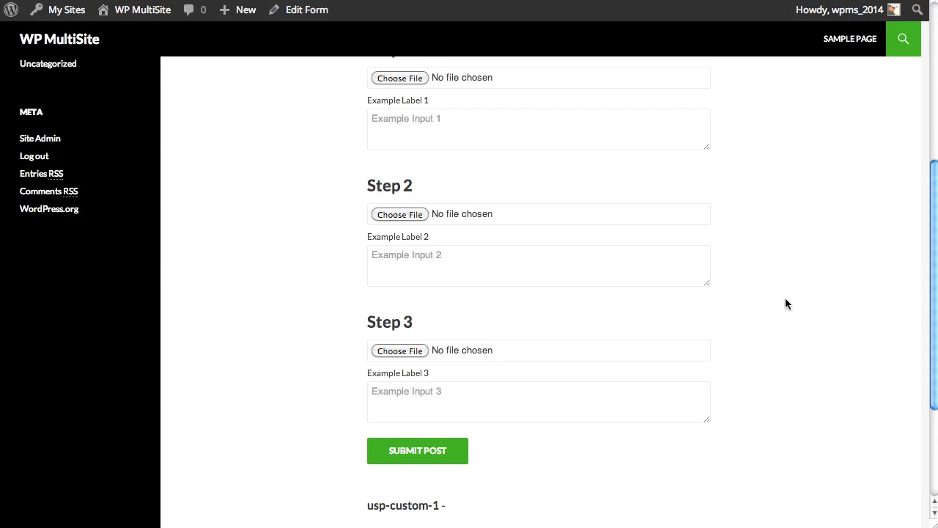
scroll(785, 299, "up", 8)
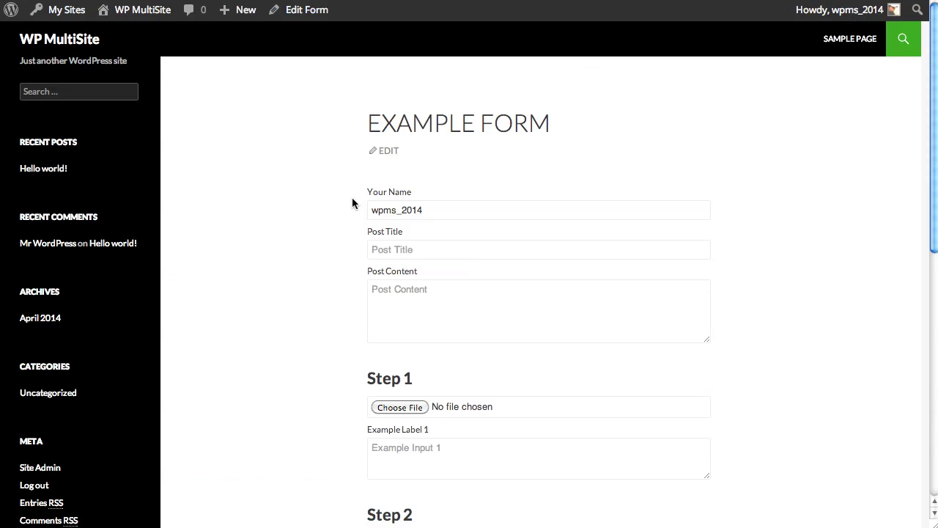